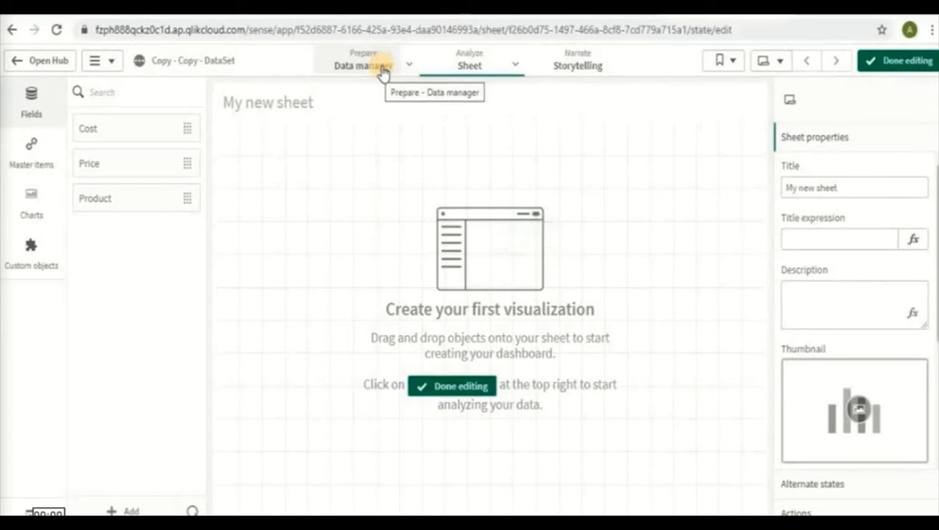
Open the Data manager and rearrange the Product_Load_Editor and Product table bubbles side by side
{"action": "left_click", "coordinate": [382, 70]}
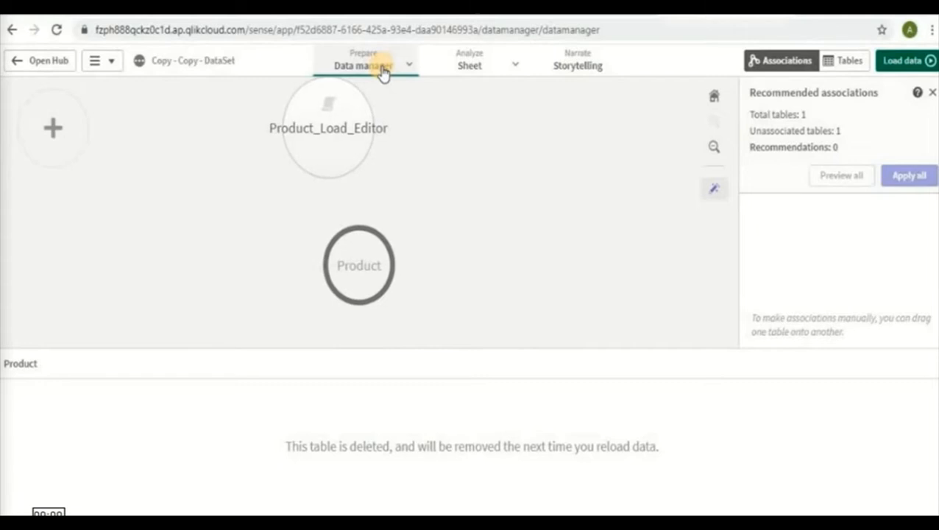
{"action": "left_click_drag", "start_coordinate": [342, 128], "coordinate": [279, 230]}
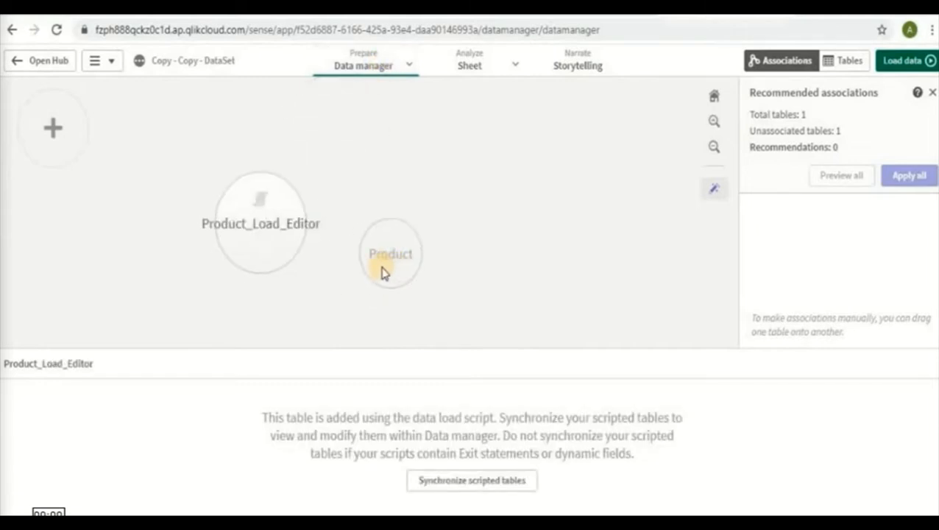
{"action": "left_click_drag", "start_coordinate": [489, 222], "coordinate": [515, 193]}
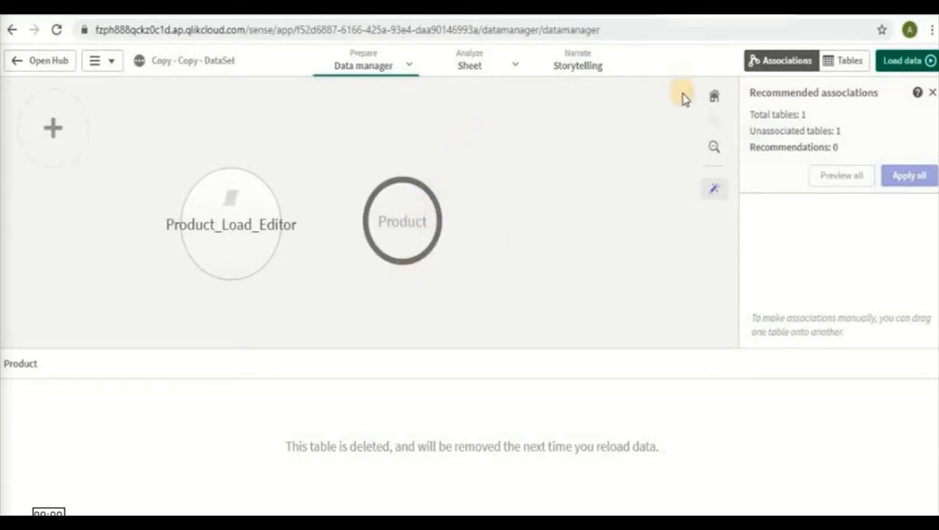
Reload the app's data to clear the deleted Product table, and run the load script for the scripted tables
{"action": "left_click", "coordinate": [911, 62]}
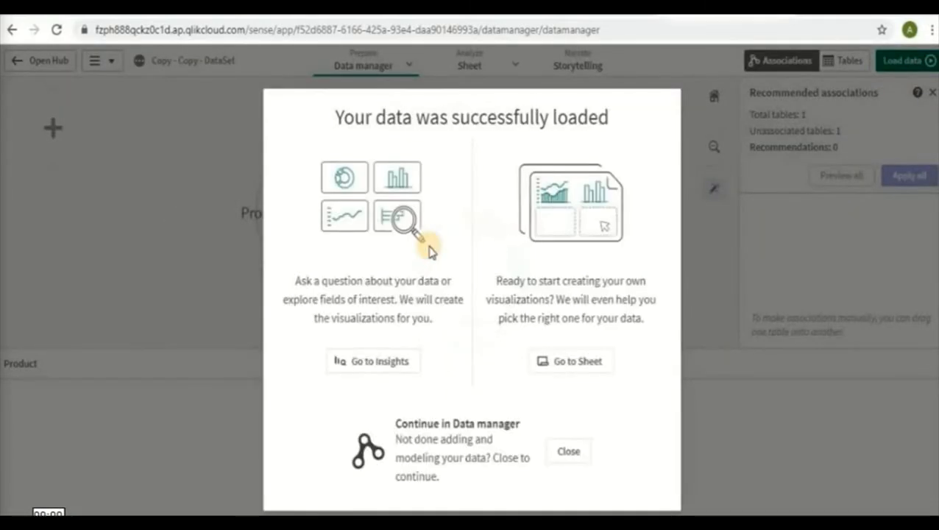
{"action": "left_click", "coordinate": [577, 458]}
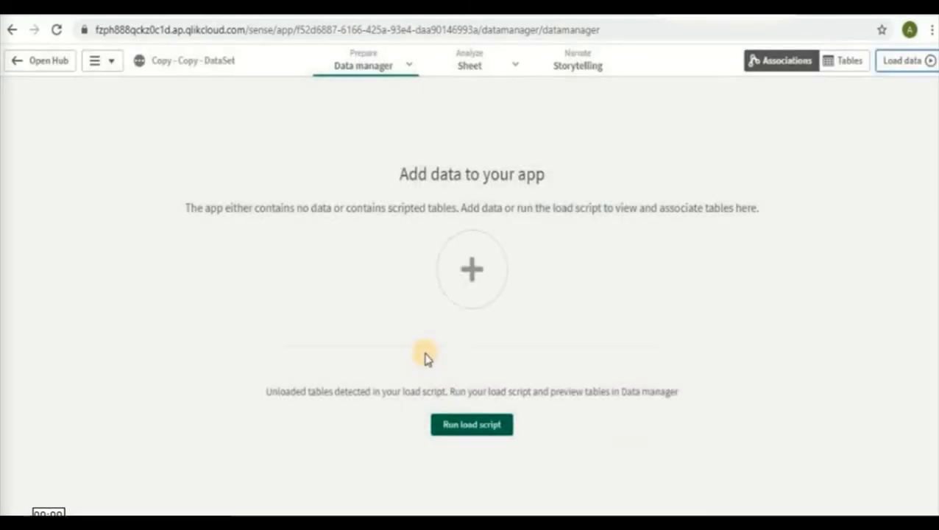
{"action": "left_click", "coordinate": [486, 433]}
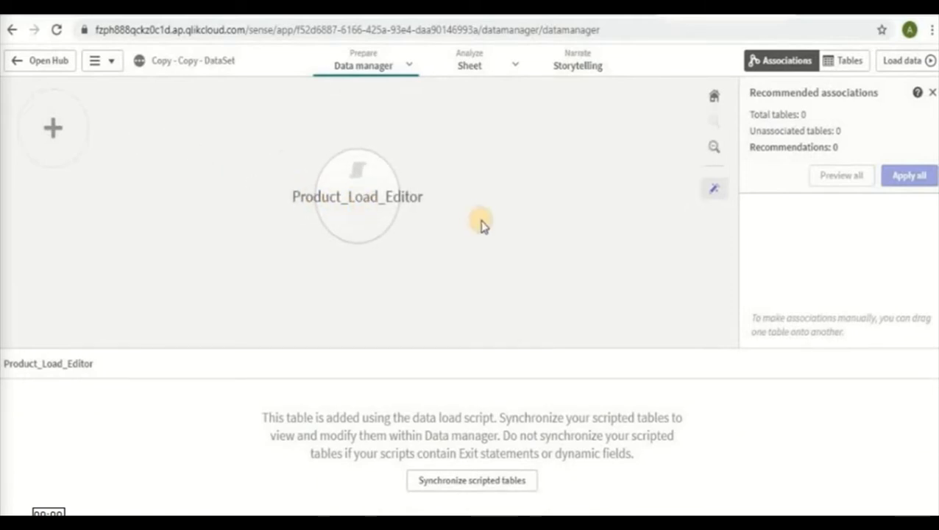
Switch to Insights and generate charts from the Cost, Price and Product fields
{"action": "left_click", "coordinate": [515, 67]}
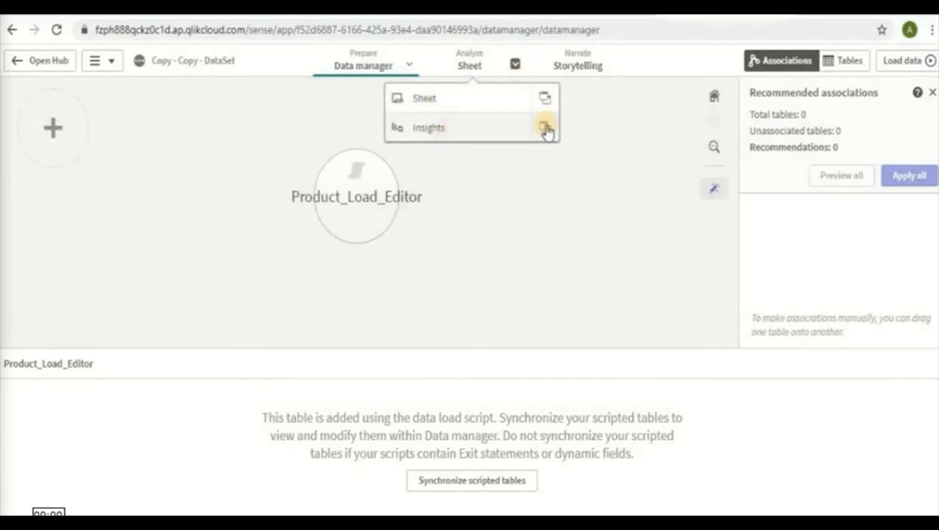
{"action": "left_click", "coordinate": [516, 66]}
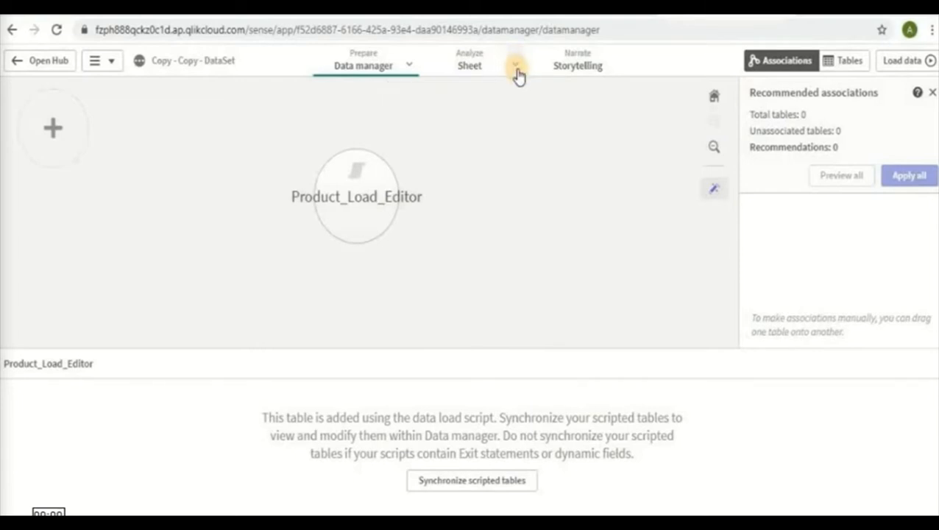
{"action": "left_click", "coordinate": [517, 69]}
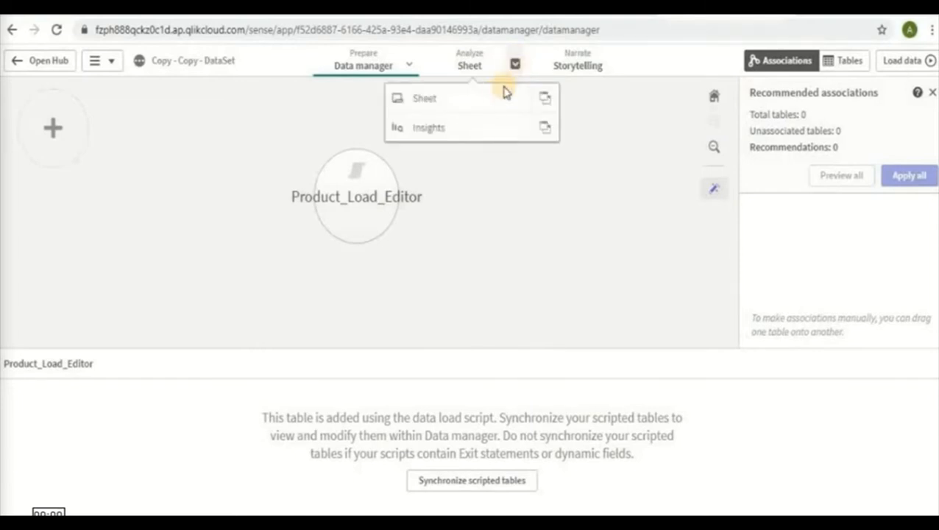
{"action": "left_click", "coordinate": [477, 129]}
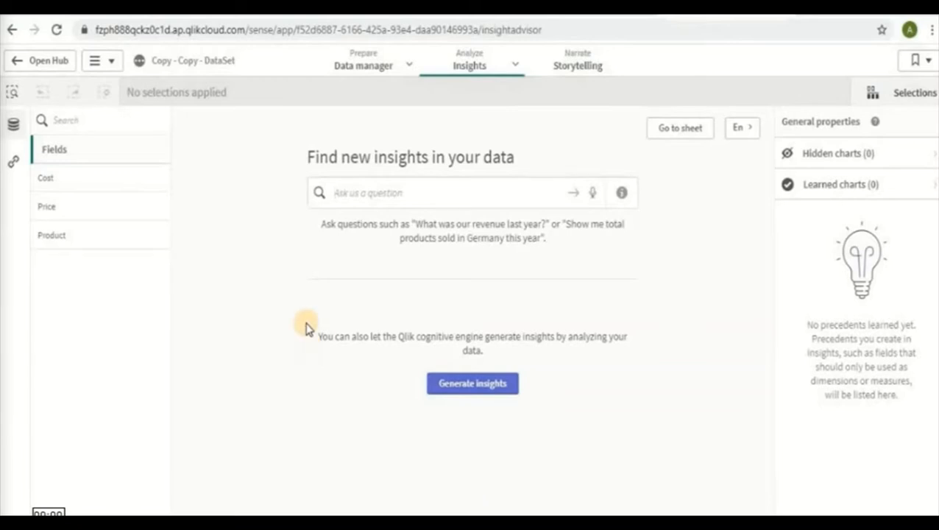
{"action": "left_click", "coordinate": [157, 179]}
{"action": "left_click", "coordinate": [157, 208]}
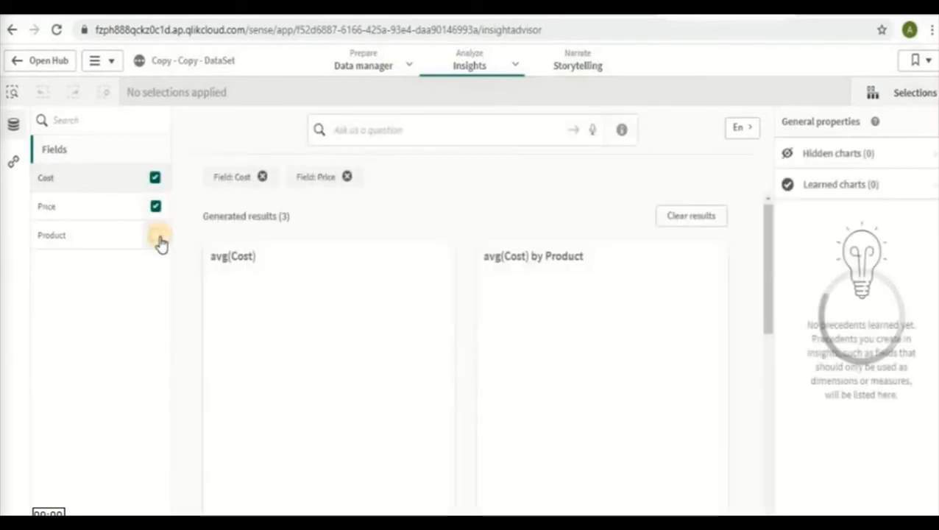
{"action": "left_click", "coordinate": [157, 236]}
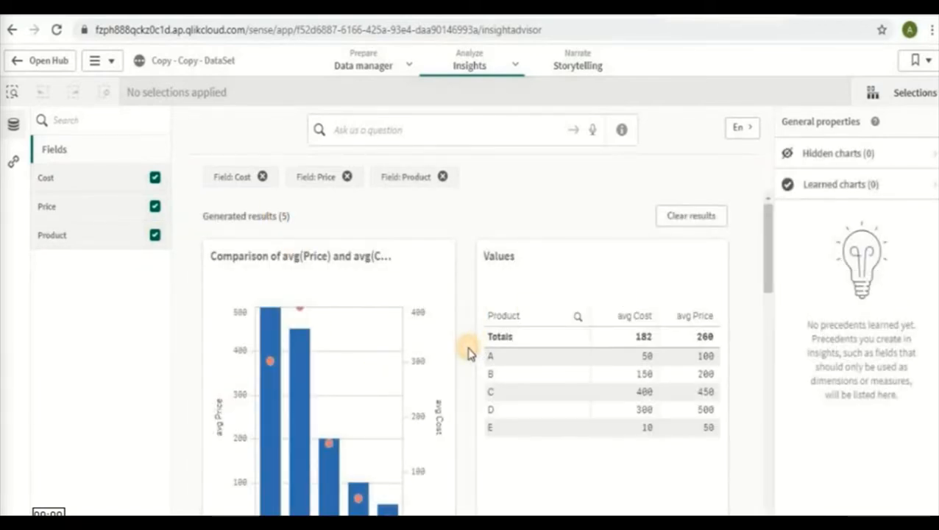
Look through the generated charts and add the avg(Price) and avg(Cost) comparison chart to My new sheet
{"action": "scroll", "coordinate": [469, 353], "scroll_direction": "down", "scroll_amount": 3}
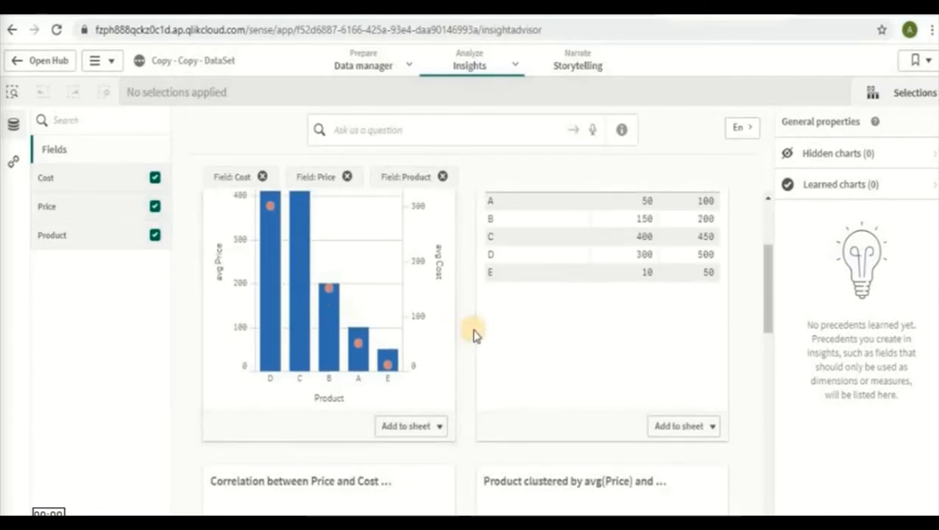
{"action": "scroll", "coordinate": [473, 335], "scroll_direction": "down", "scroll_amount": 5}
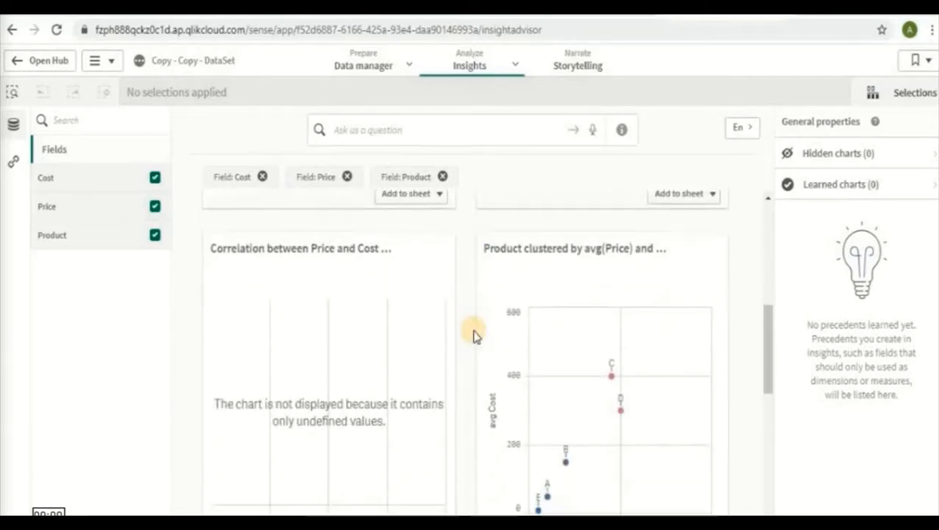
{"action": "scroll", "coordinate": [473, 335], "scroll_direction": "down", "scroll_amount": 2}
{"action": "scroll", "coordinate": [636, 427], "scroll_direction": "up", "scroll_amount": 1}
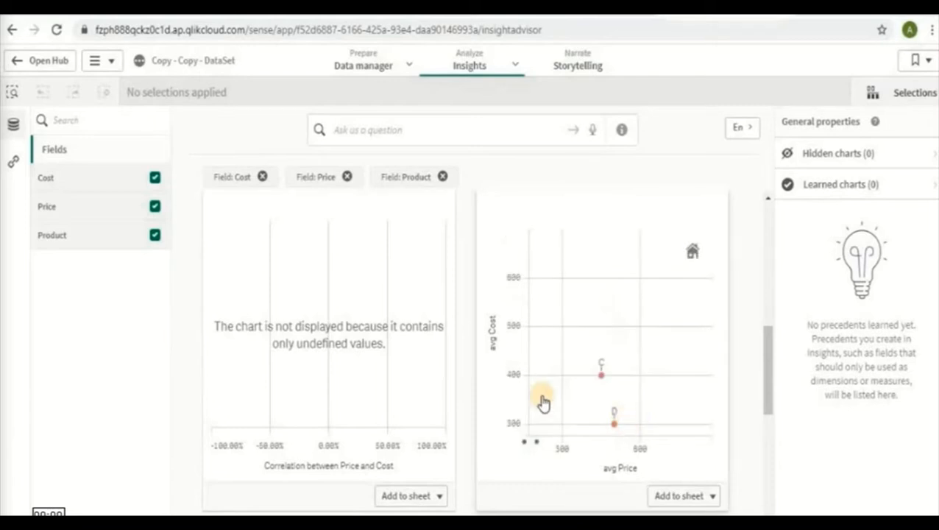
{"action": "scroll", "coordinate": [595, 392], "scroll_direction": "down", "scroll_amount": 1}
{"action": "left_click", "coordinate": [698, 259]}
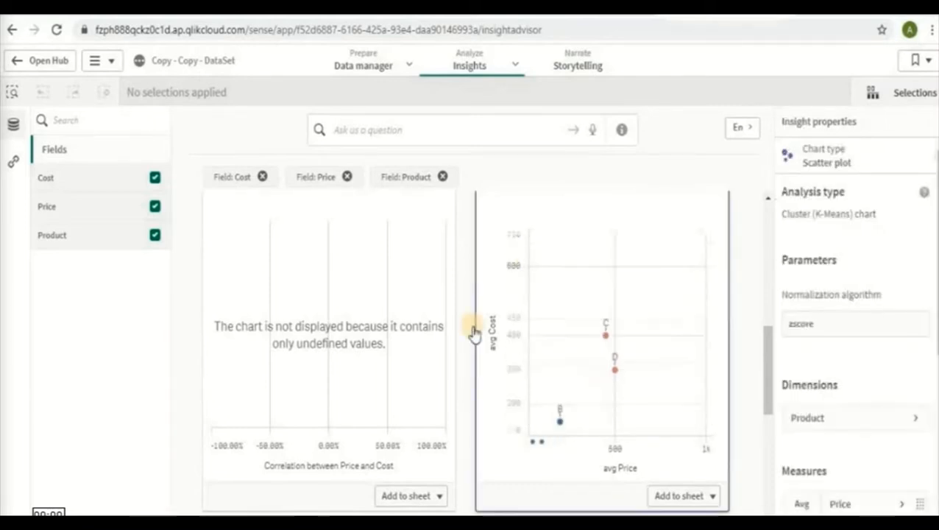
{"action": "scroll", "coordinate": [456, 346], "scroll_direction": "up", "scroll_amount": 4}
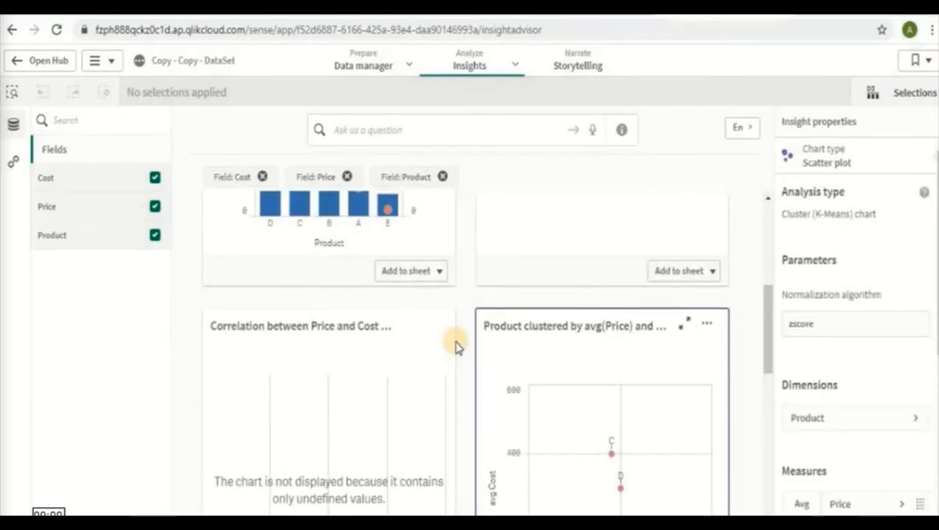
{"action": "left_click", "coordinate": [435, 273]}
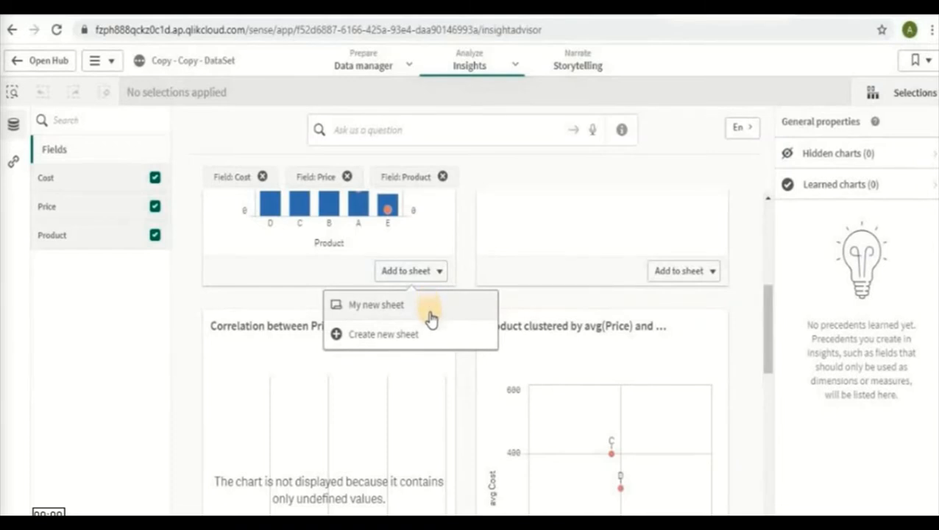
{"action": "left_click", "coordinate": [432, 309]}
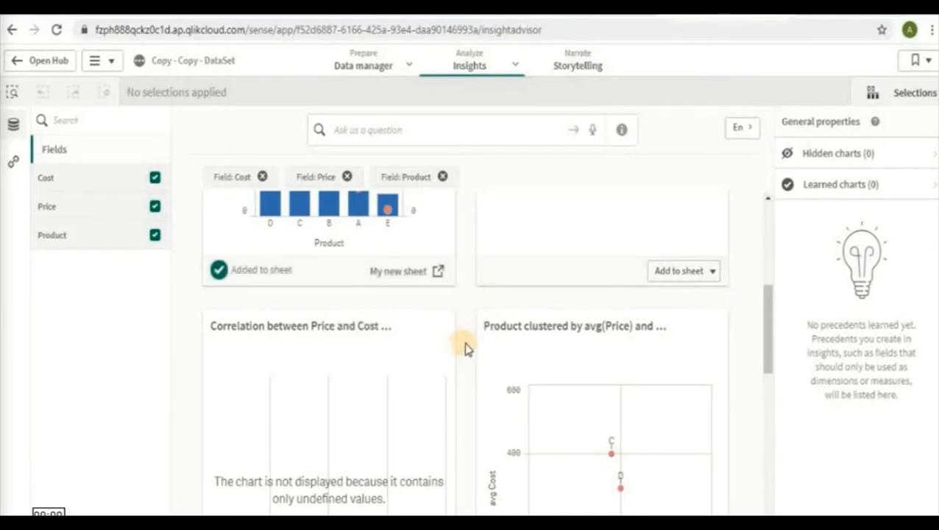
Add the scatter plot of Product clustered by avg(Price) and avg(Cost) to My new sheet
{"action": "scroll", "coordinate": [464, 349], "scroll_direction": "down", "scroll_amount": 4}
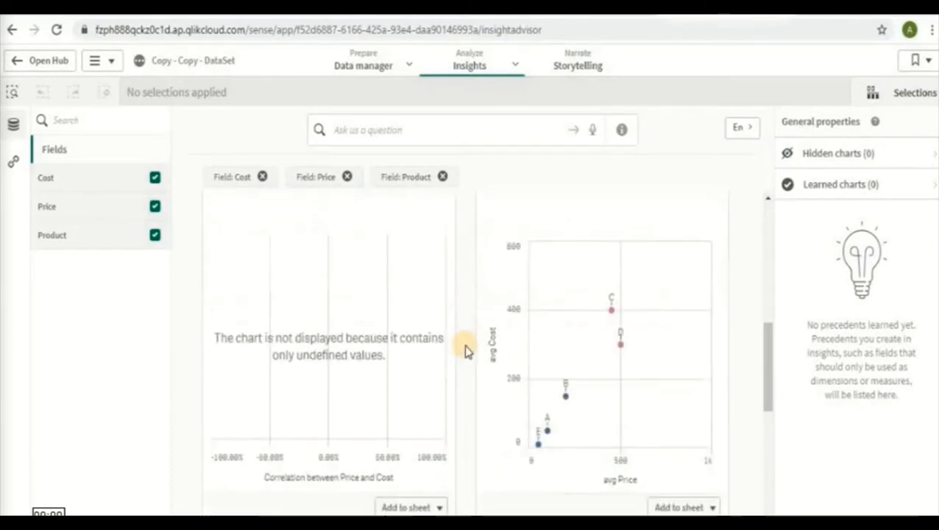
{"action": "left_click", "coordinate": [710, 495]}
{"action": "left_click", "coordinate": [696, 435]}
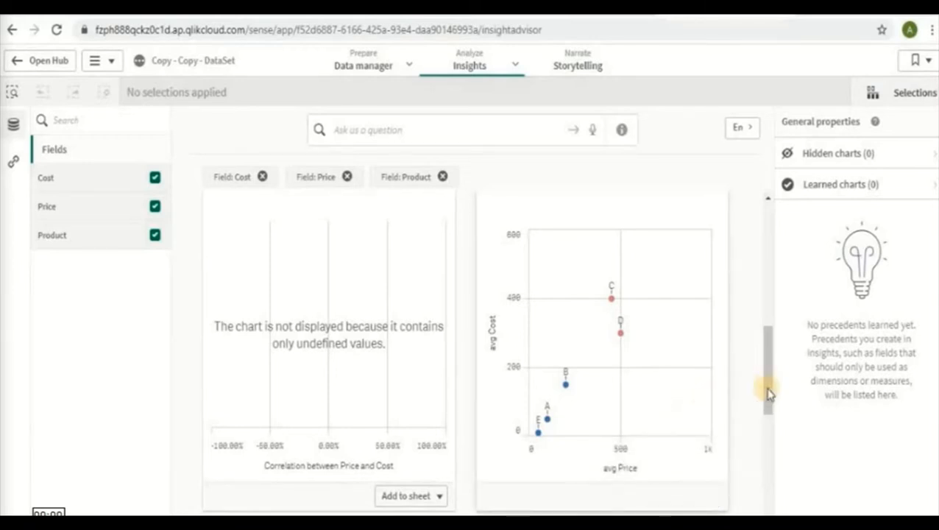
Add the avg(Price) by Product bar chart to My new sheet
{"action": "scroll", "coordinate": [743, 398], "scroll_direction": "down", "scroll_amount": 5}
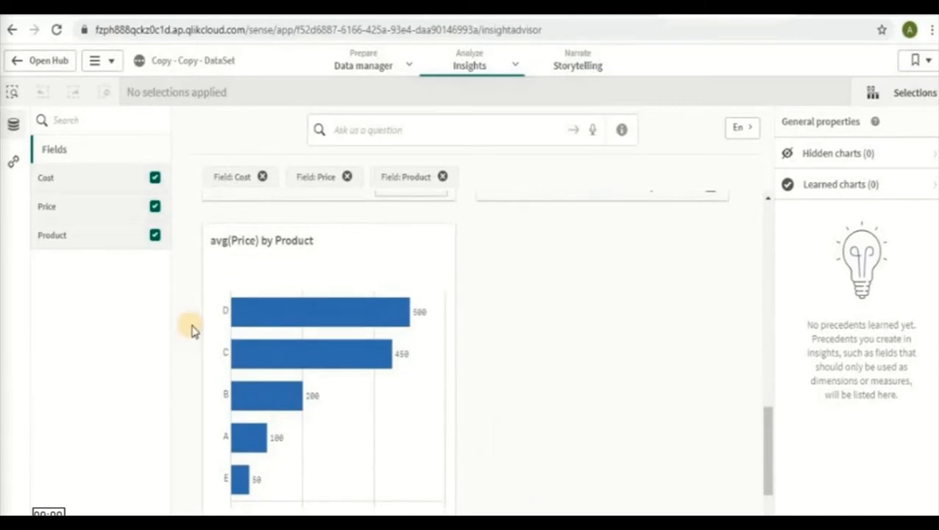
{"action": "scroll", "coordinate": [440, 456], "scroll_direction": "down", "scroll_amount": 1}
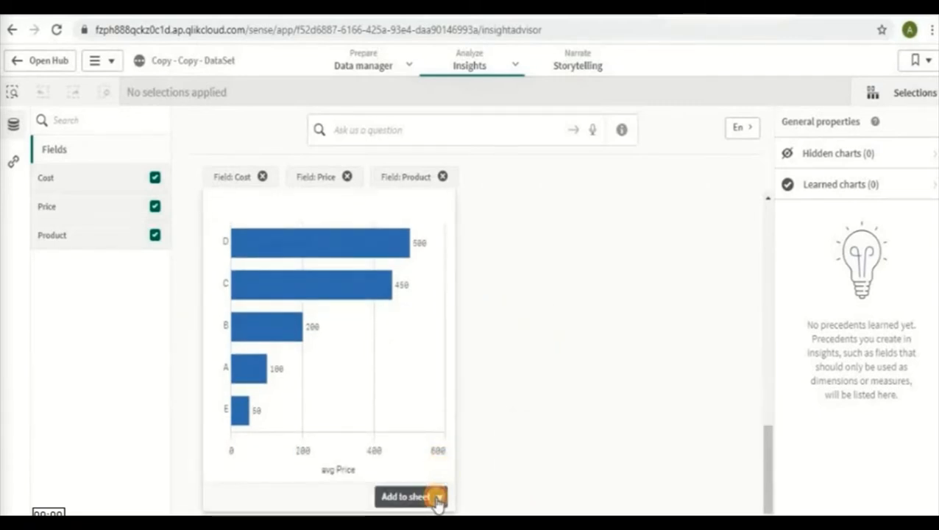
{"action": "left_click", "coordinate": [438, 500]}
{"action": "left_click", "coordinate": [523, 350]}
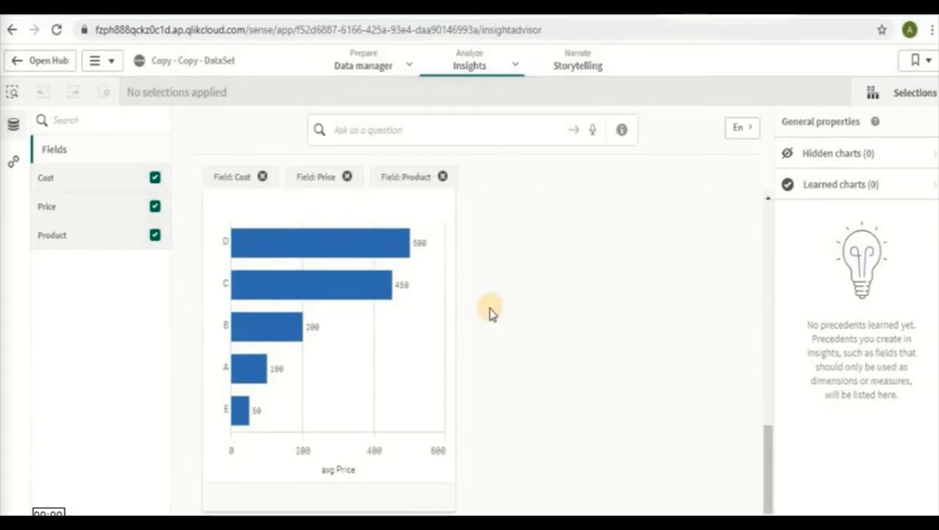
Leave Insights and return to the sheet holding the added charts
{"action": "scroll", "coordinate": [486, 319], "scroll_direction": "up", "scroll_amount": 7}
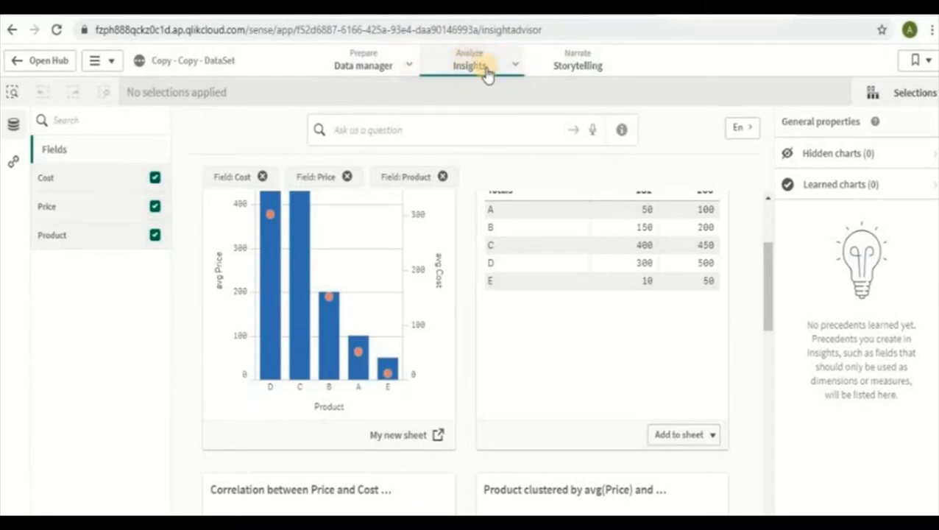
{"action": "left_click", "coordinate": [515, 64]}
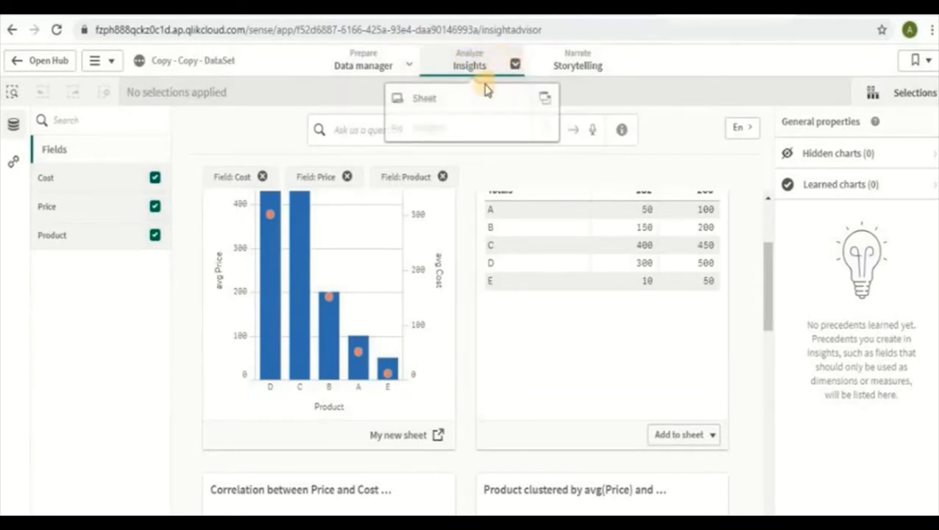
{"action": "left_click", "coordinate": [439, 108]}
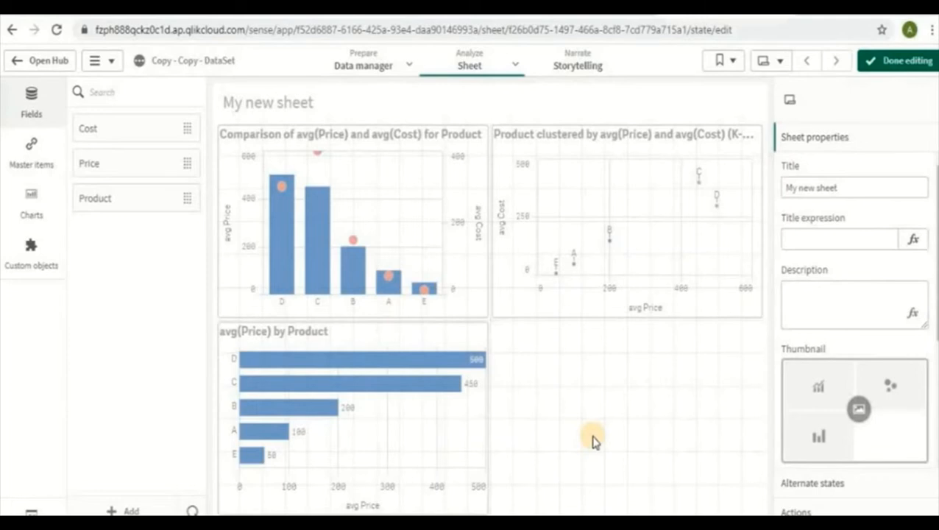
Change the comparison chart's bar height measure to the expression =sum([Price]) with the label Price
{"action": "left_click", "coordinate": [301, 171]}
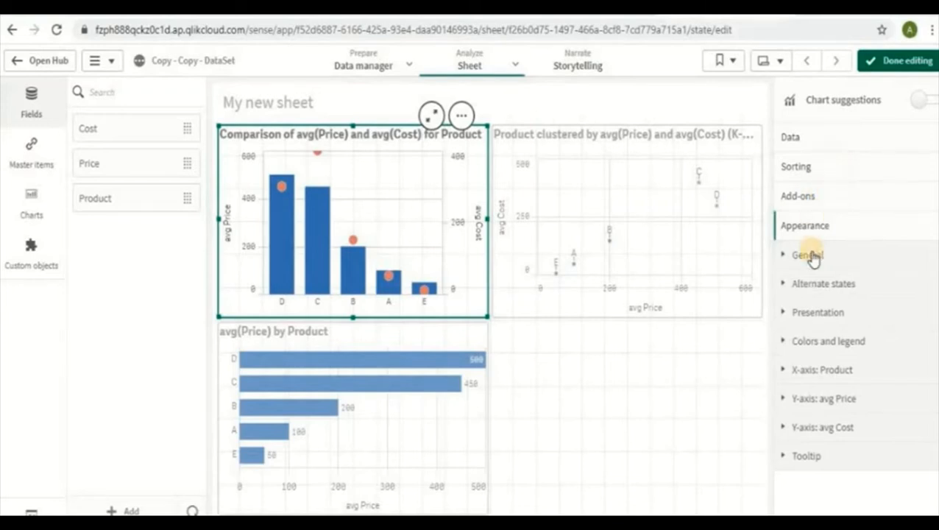
{"action": "left_click", "coordinate": [809, 147]}
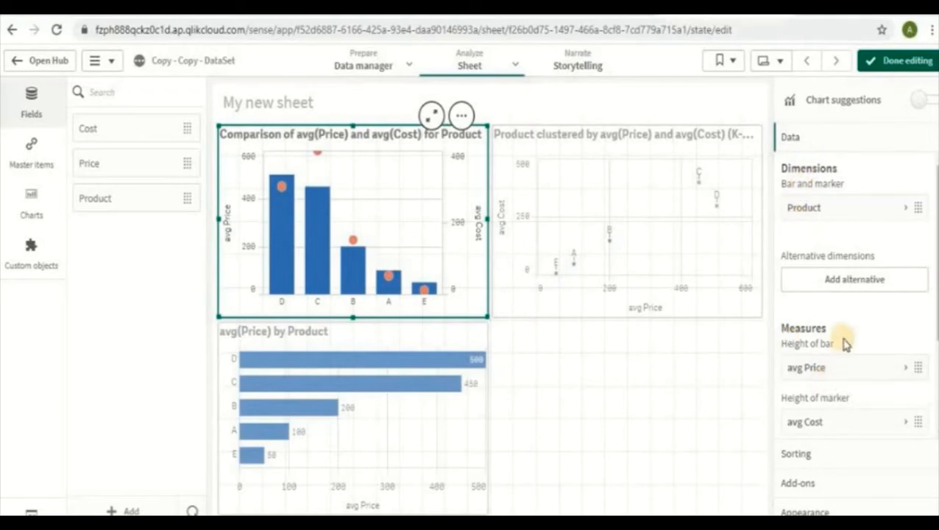
{"action": "scroll", "coordinate": [844, 344], "scroll_direction": "down", "scroll_amount": 1}
{"action": "left_click", "coordinate": [827, 291]}
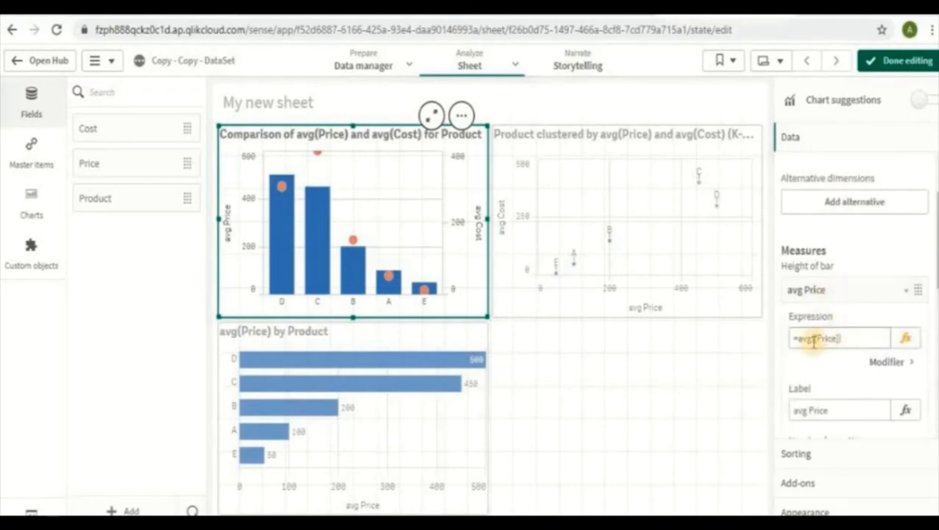
{"action": "double_click", "coordinate": [801, 338]}
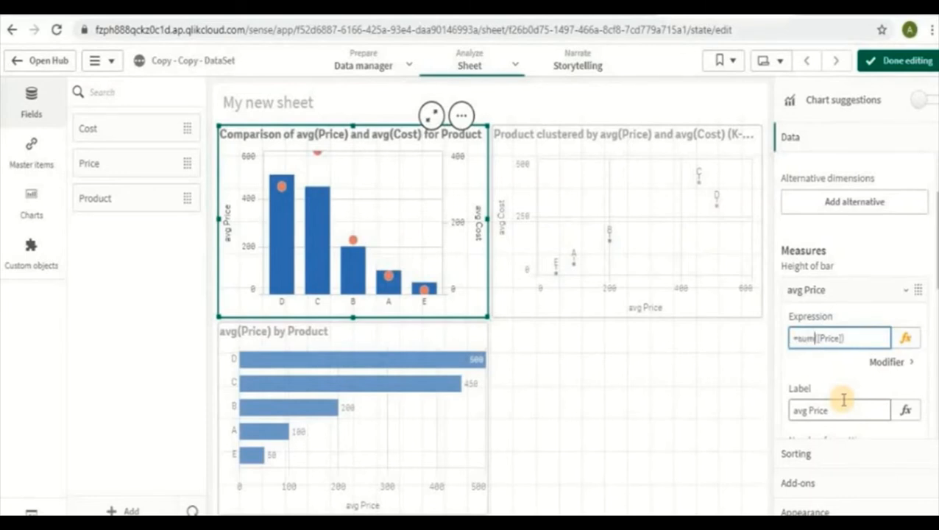
{"action": "double_click", "coordinate": [802, 411]}
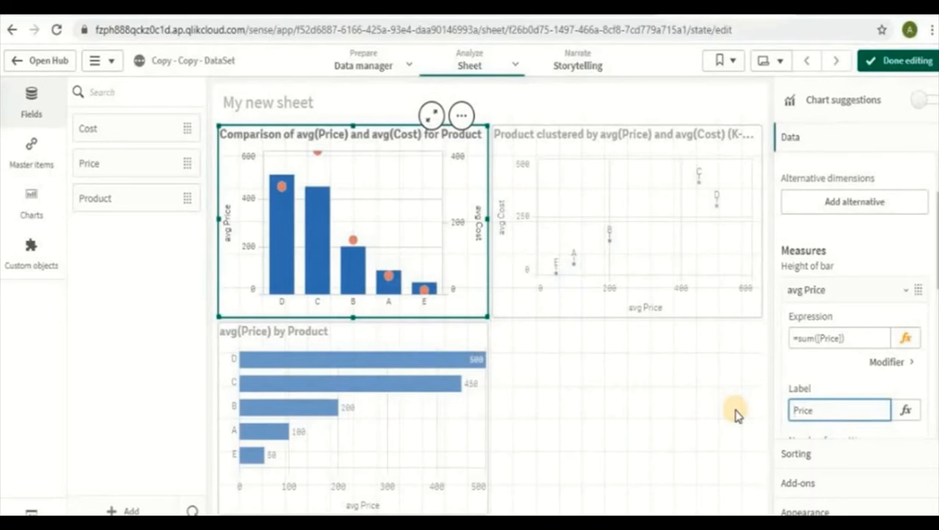
{"action": "left_click", "coordinate": [846, 364]}
{"action": "scroll", "coordinate": [845, 366], "scroll_direction": "down", "scroll_amount": 2}
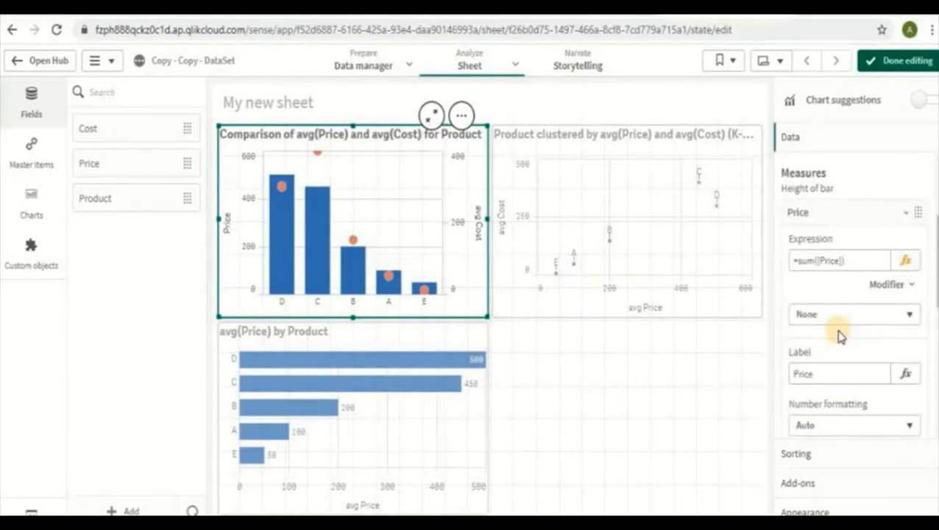
{"action": "left_click", "coordinate": [829, 216]}
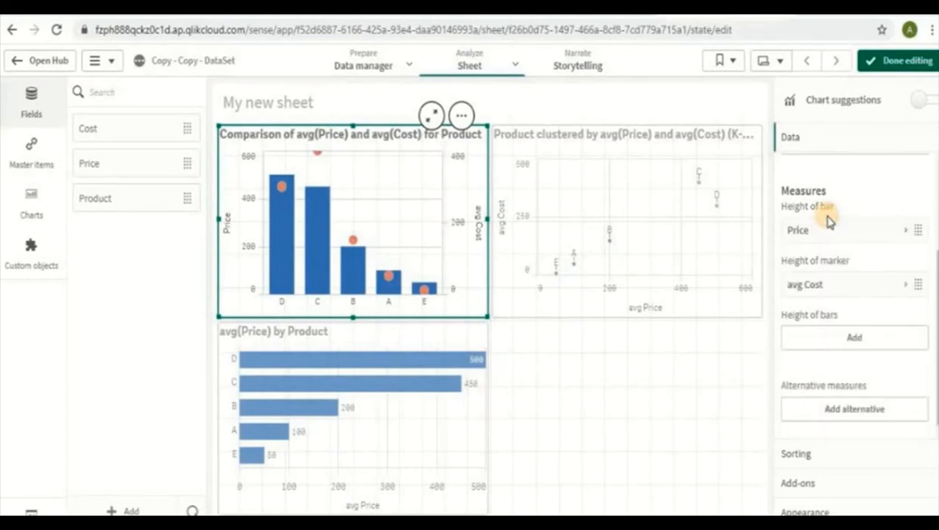
Change the comparison chart's marker height measure to the expression =sum([Cost]) with the label Cost
{"action": "left_click", "coordinate": [837, 289]}
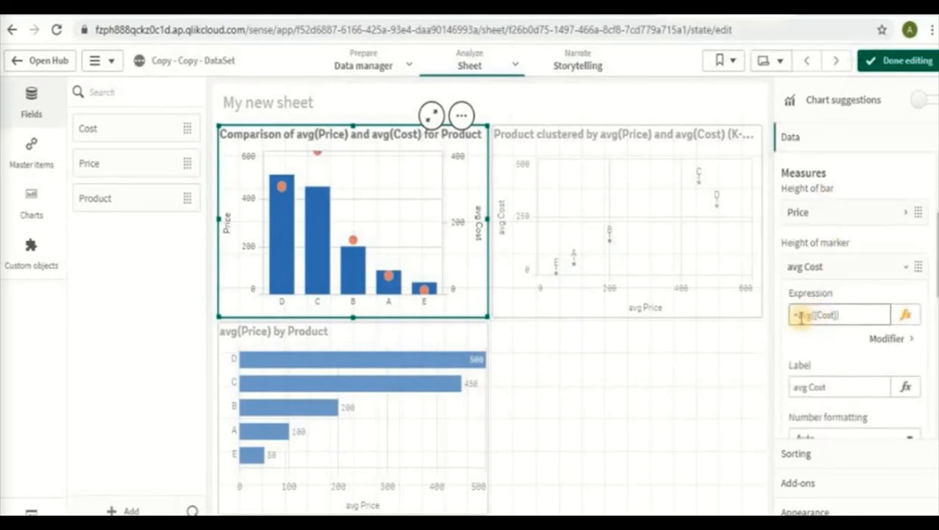
{"action": "double_click", "coordinate": [800, 315]}
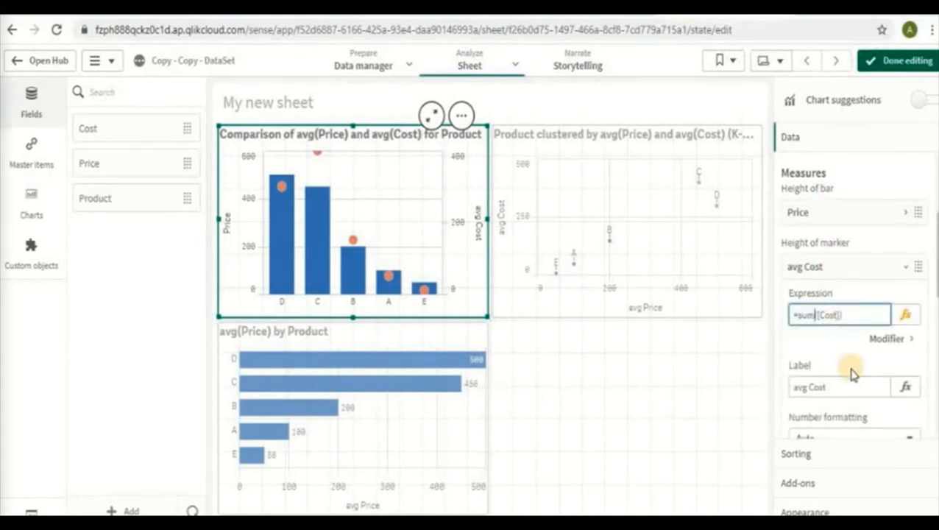
{"action": "double_click", "coordinate": [800, 387]}
Open the comparison chart's title in the expression editor and remove the avg() wrapper around Price
{"action": "scroll", "coordinate": [853, 434], "scroll_direction": "down", "scroll_amount": 5}
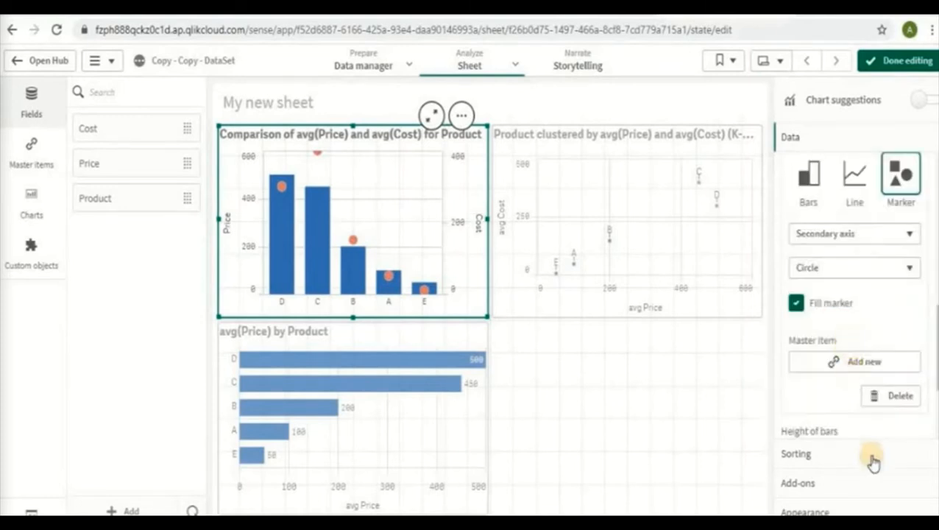
{"action": "left_click", "coordinate": [805, 510]}
{"action": "left_click", "coordinate": [807, 258]}
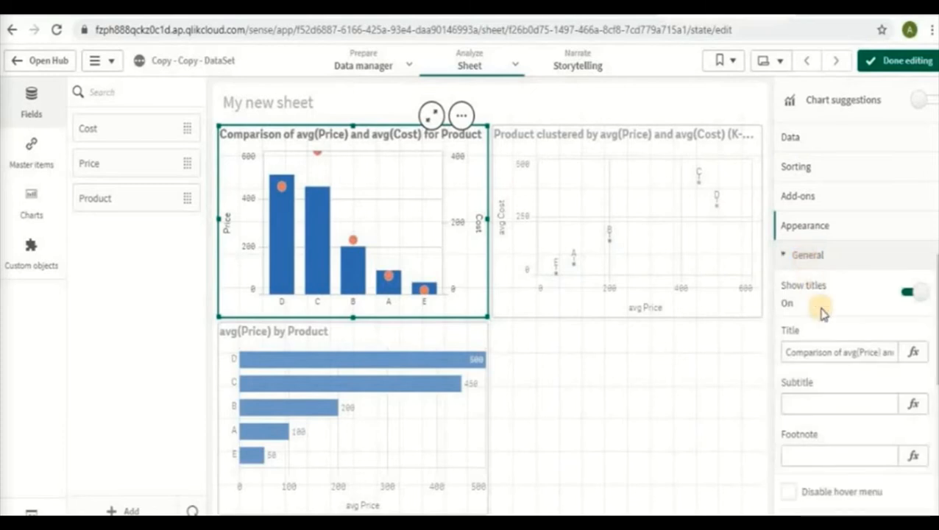
{"action": "left_click", "coordinate": [781, 353]}
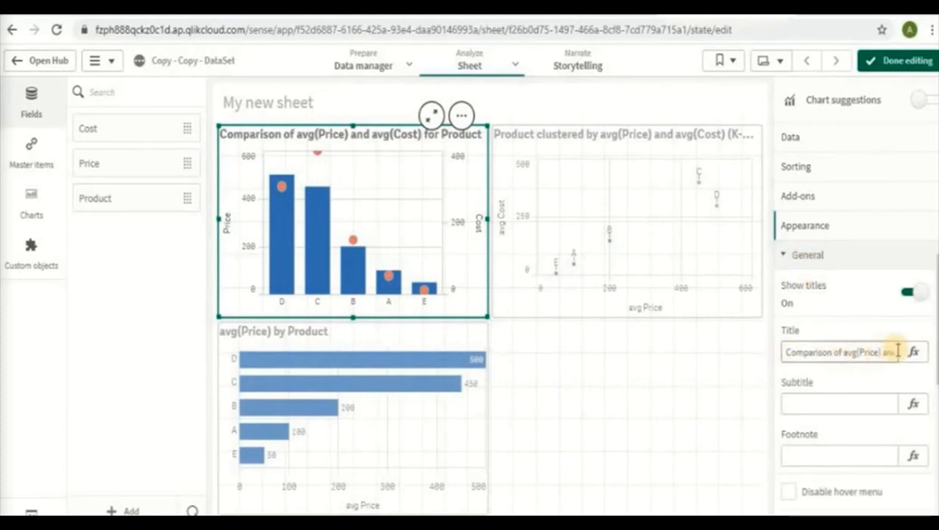
{"action": "left_click", "coordinate": [868, 357]}
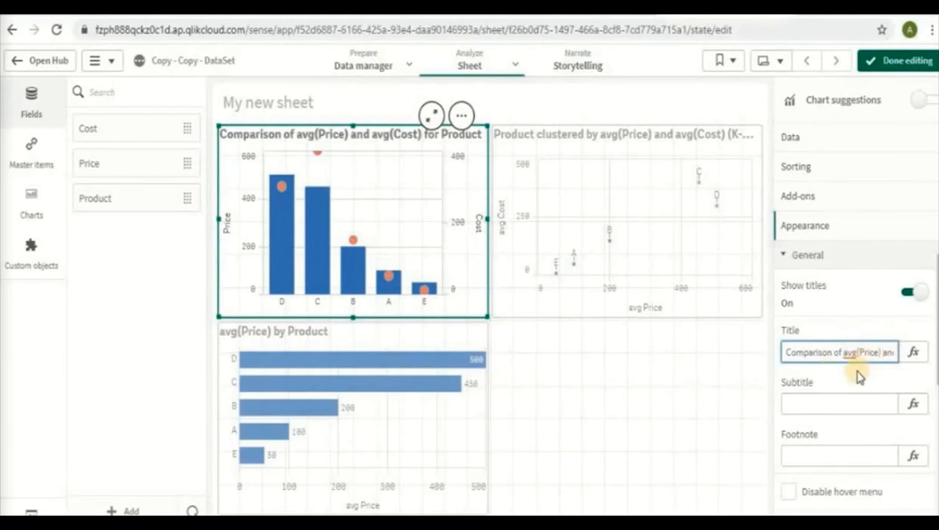
{"action": "left_click", "coordinate": [913, 353]}
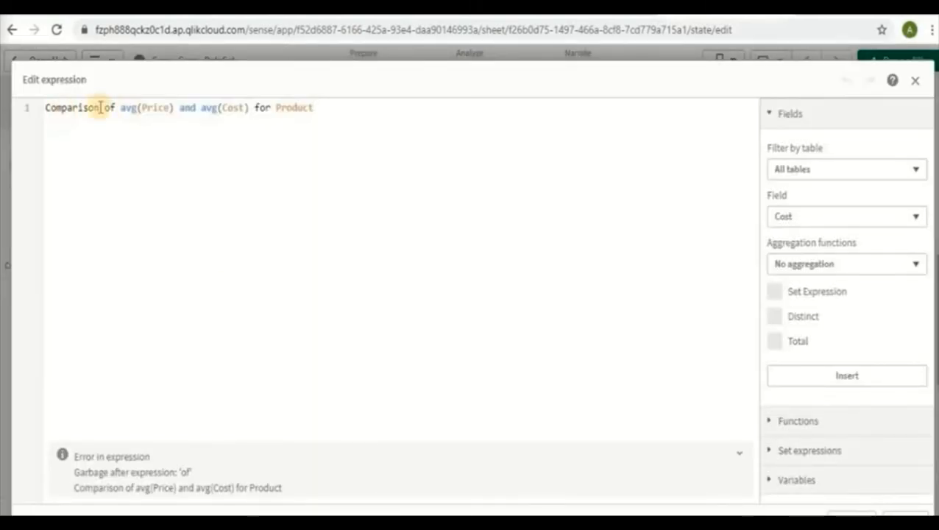
{"action": "left_click", "coordinate": [142, 109]}
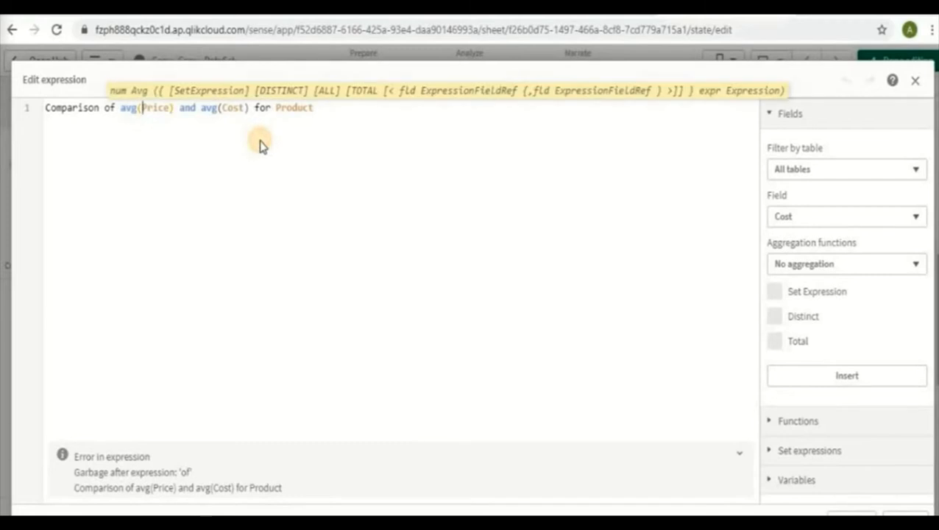
{"action": "key", "text": "BackSpace"}
{"action": "key", "text": "BackSpace"}
{"action": "key", "text": "BackSpace"}
{"action": "key", "text": "BackSpace"}
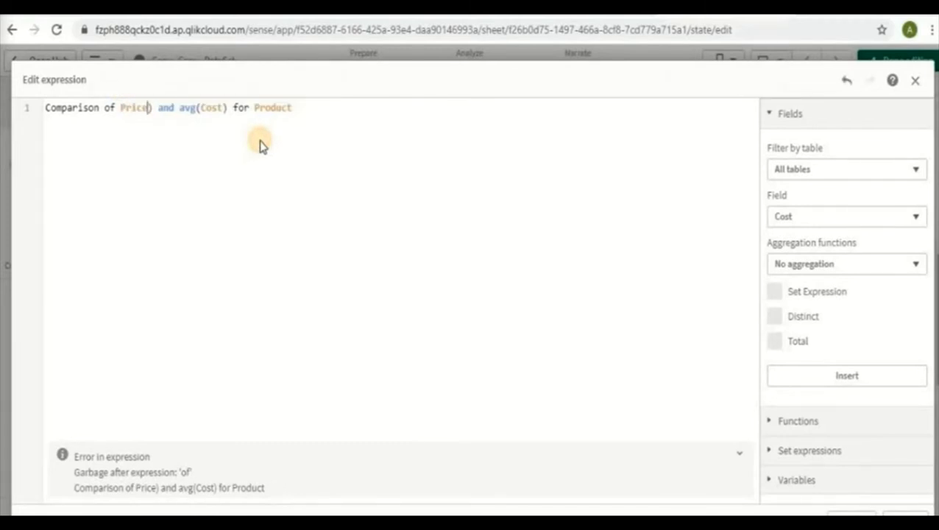
Remove the avg() wrapper around Cost in the title and apply it as Comparison of Price and Cost for Product
{"action": "left_click", "coordinate": [223, 109]}
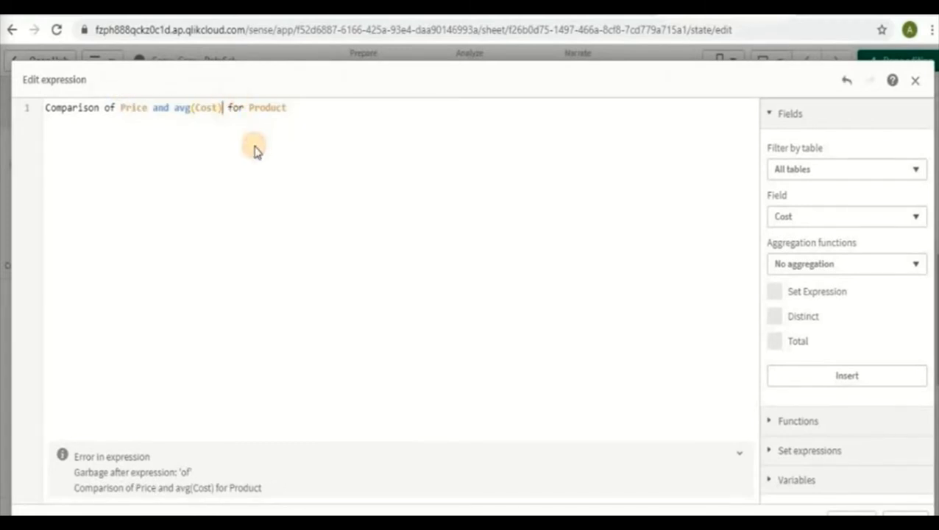
{"action": "key", "text": "Left"}
{"action": "key", "text": "Left"}
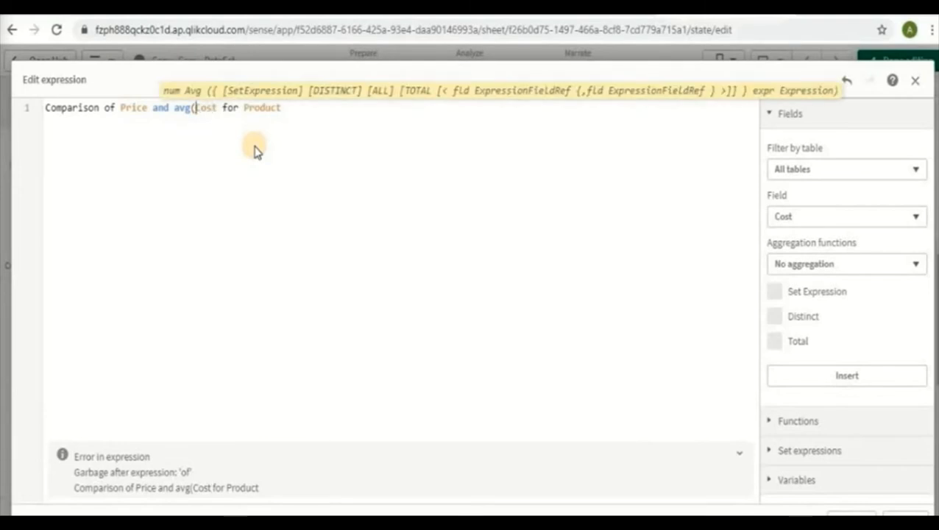
{"action": "key", "text": "BackSpace"}
{"action": "key", "text": "BackSpace"}
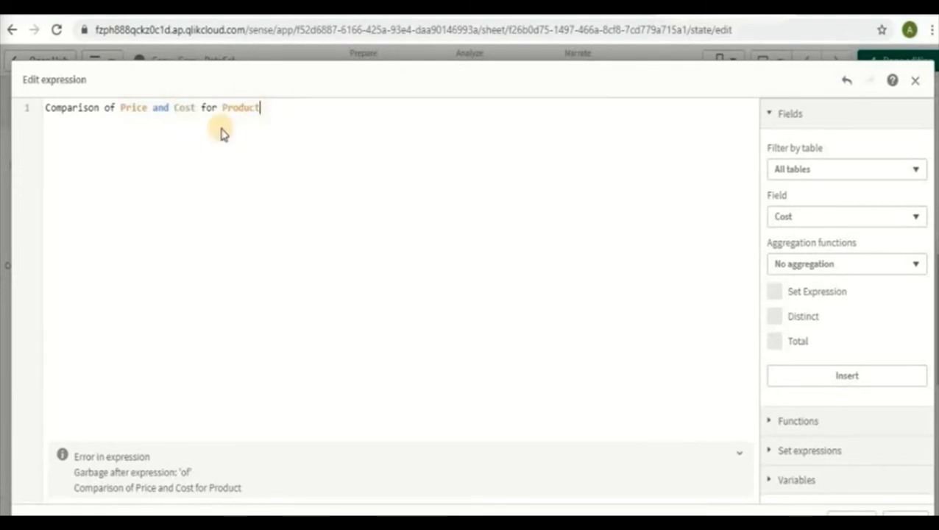
{"action": "left_click", "coordinate": [53, 107]}
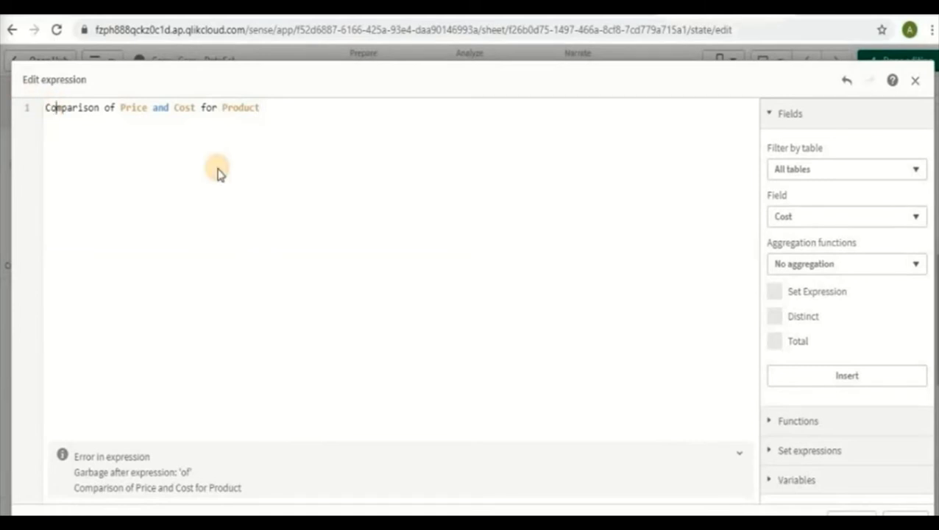
{"action": "left_click", "coordinate": [905, 512]}
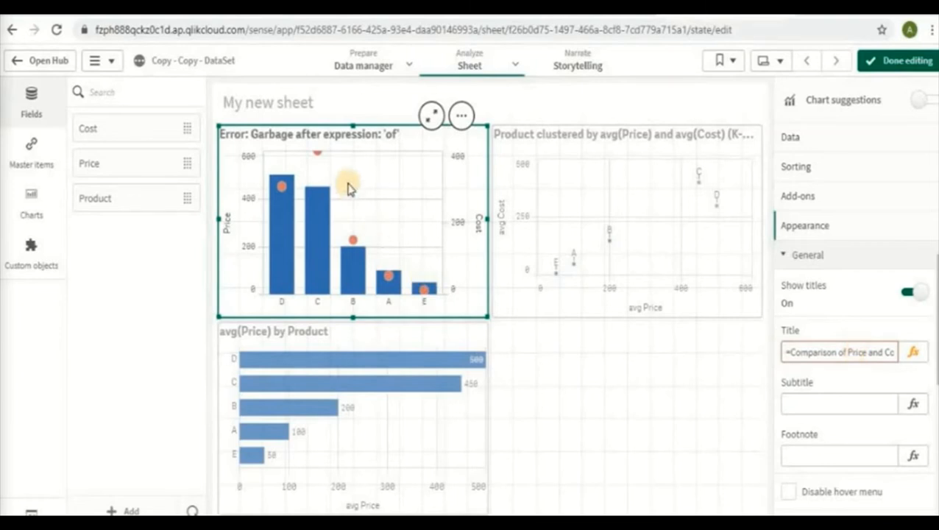
Enclose the comparison chart's title text in single quotes, giving ='Comparison of Price and Cost for Product', and apply it
{"action": "left_click", "coordinate": [914, 355]}
{"action": "left_click", "coordinate": [51, 108]}
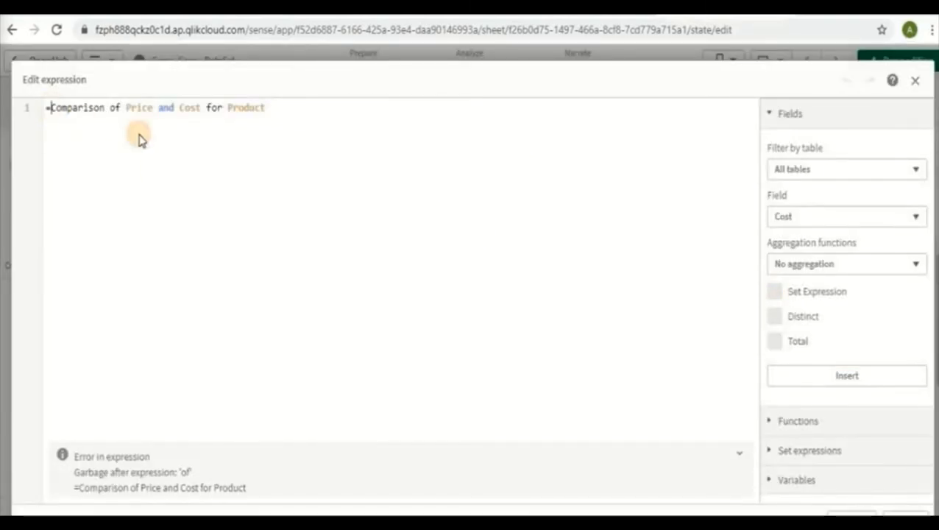
{"action": "type", "text": "'"}
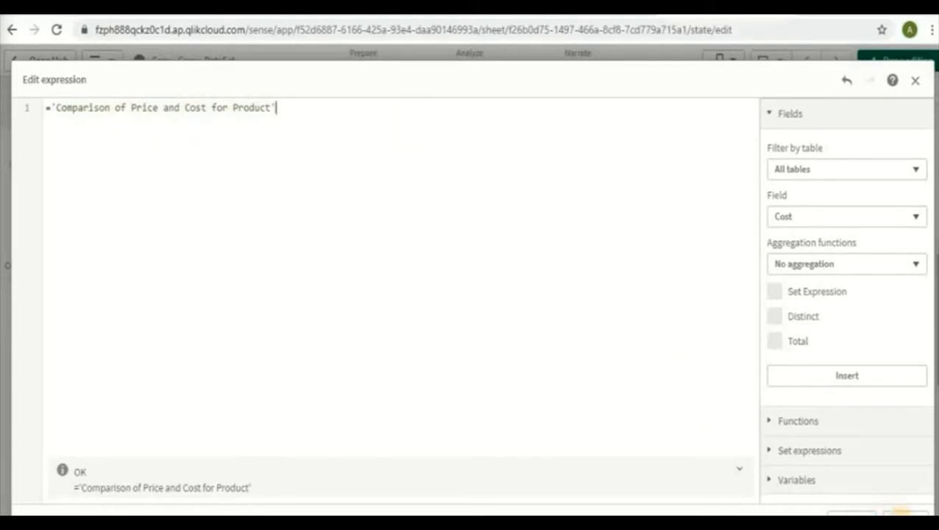
{"action": "left_click", "coordinate": [902, 515]}
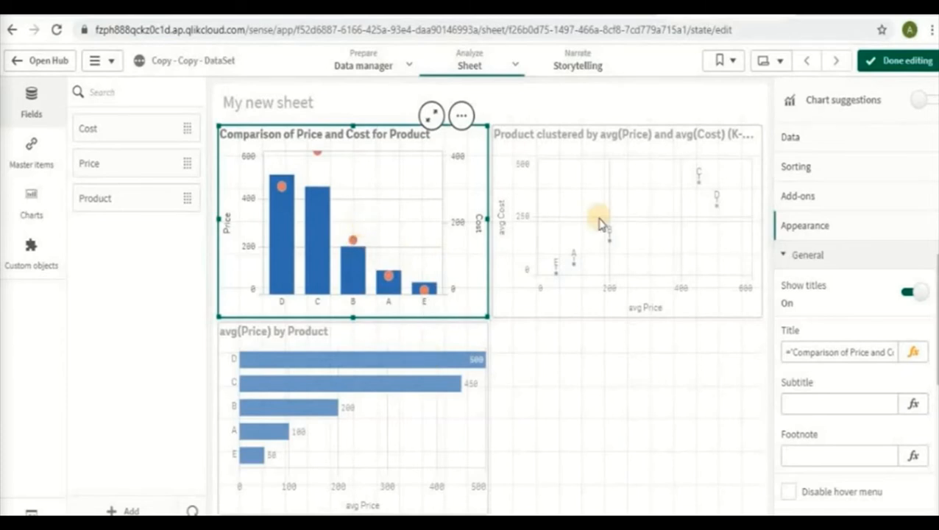
Change the scatter plot's X-axis measure to the expression =sum([Price]) with the label Price
{"action": "left_click", "coordinate": [648, 236]}
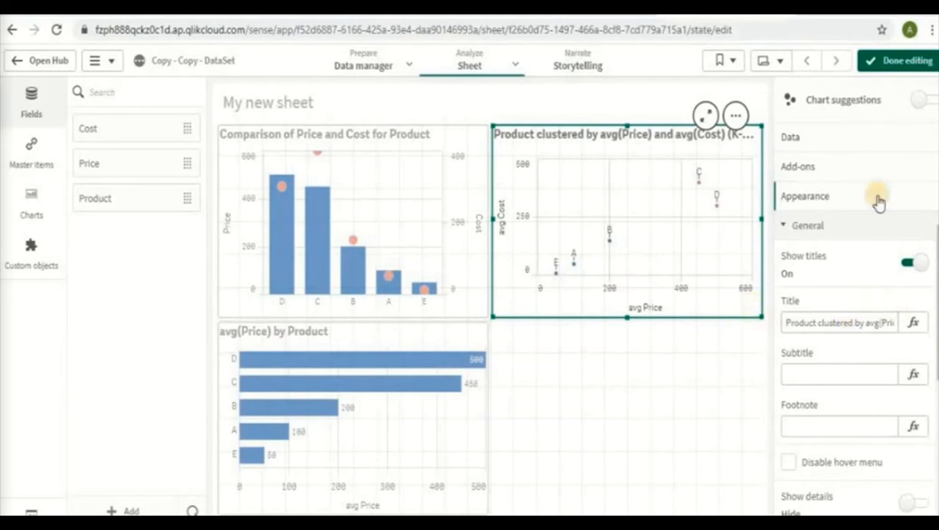
{"action": "left_click", "coordinate": [851, 140]}
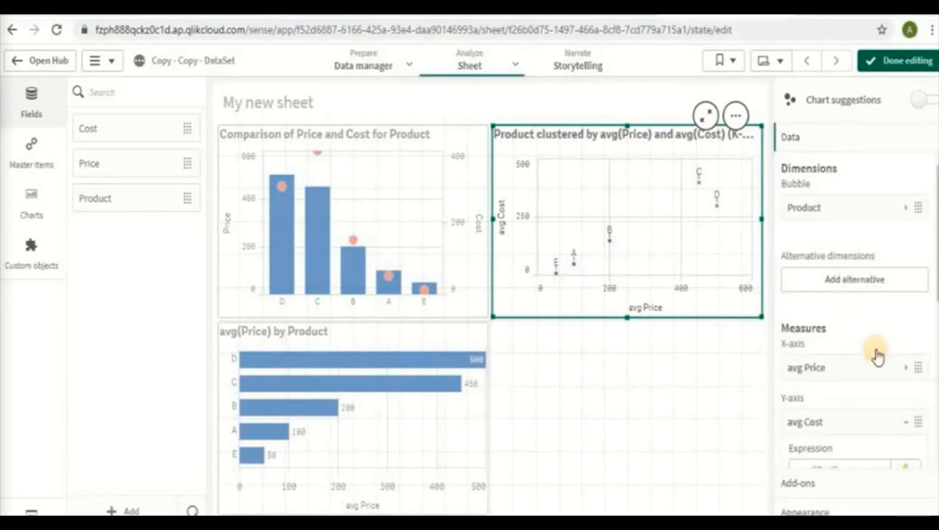
{"action": "scroll", "coordinate": [877, 357], "scroll_direction": "down", "scroll_amount": 1}
{"action": "left_click", "coordinate": [865, 288]}
{"action": "left_click", "coordinate": [806, 337]}
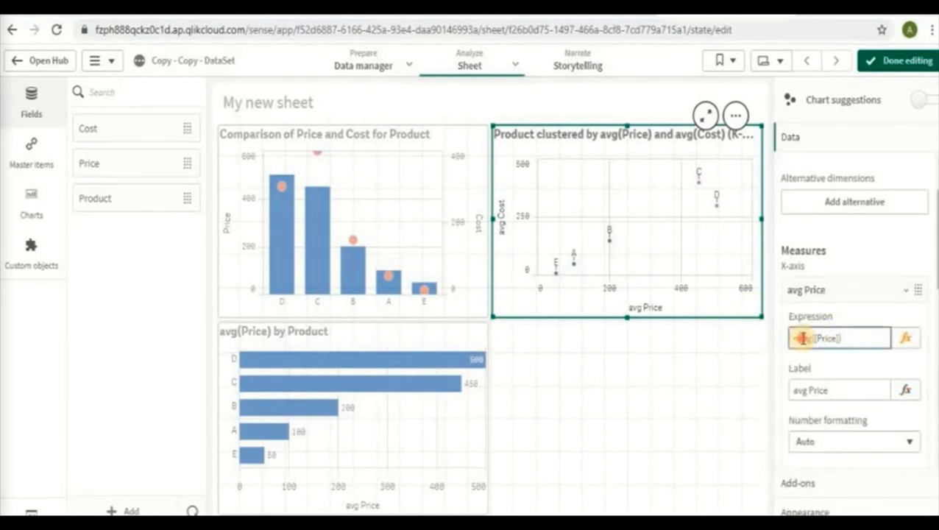
{"action": "double_click", "coordinate": [803, 337]}
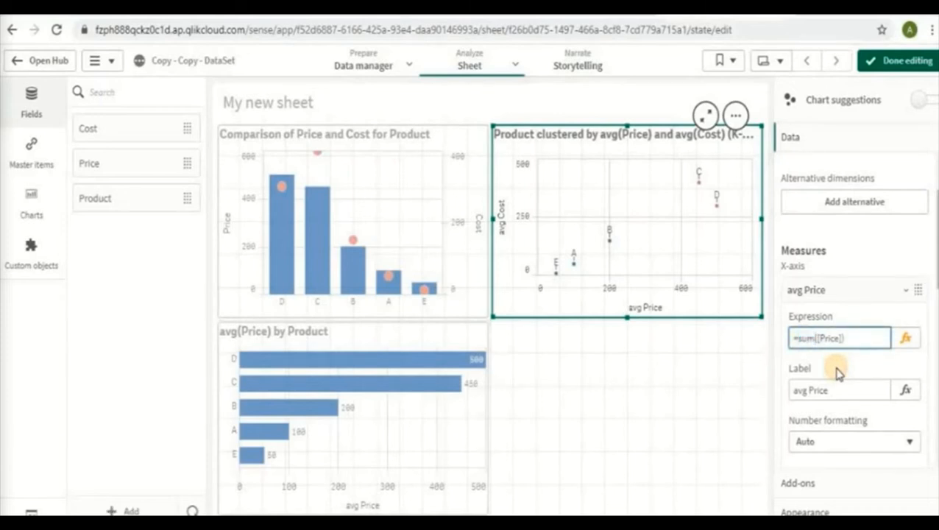
{"action": "left_click", "coordinate": [811, 390]}
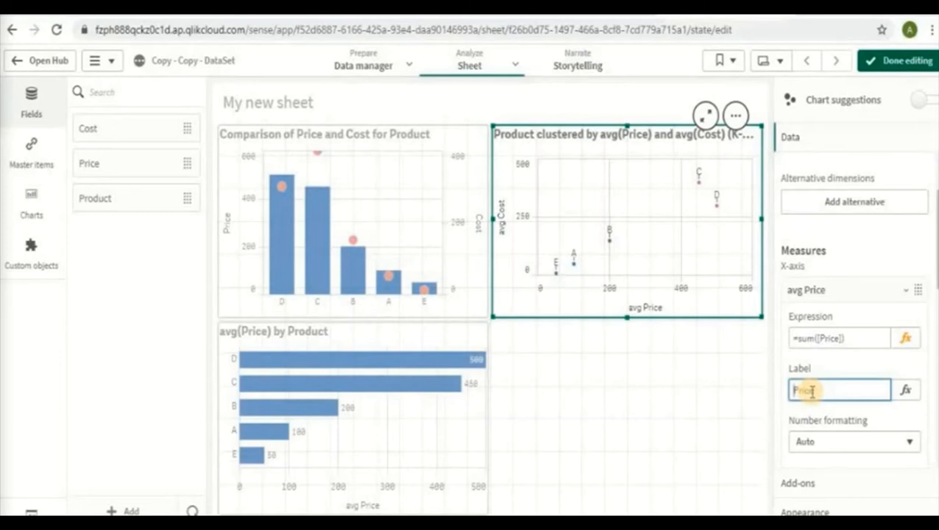
{"action": "scroll", "coordinate": [842, 361], "scroll_direction": "down", "scroll_amount": 2}
{"action": "scroll", "coordinate": [838, 329], "scroll_direction": "up", "scroll_amount": 2}
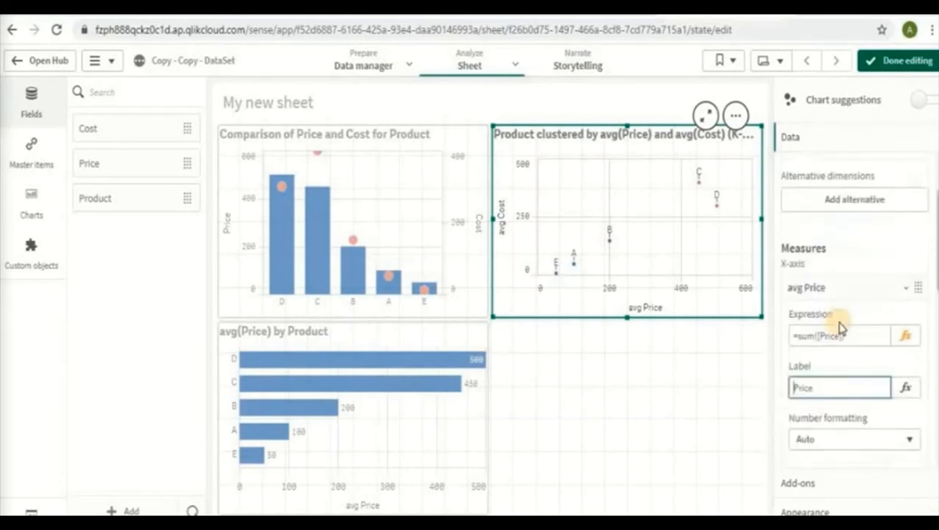
{"action": "left_click", "coordinate": [855, 294]}
{"action": "left_click", "coordinate": [868, 288]}
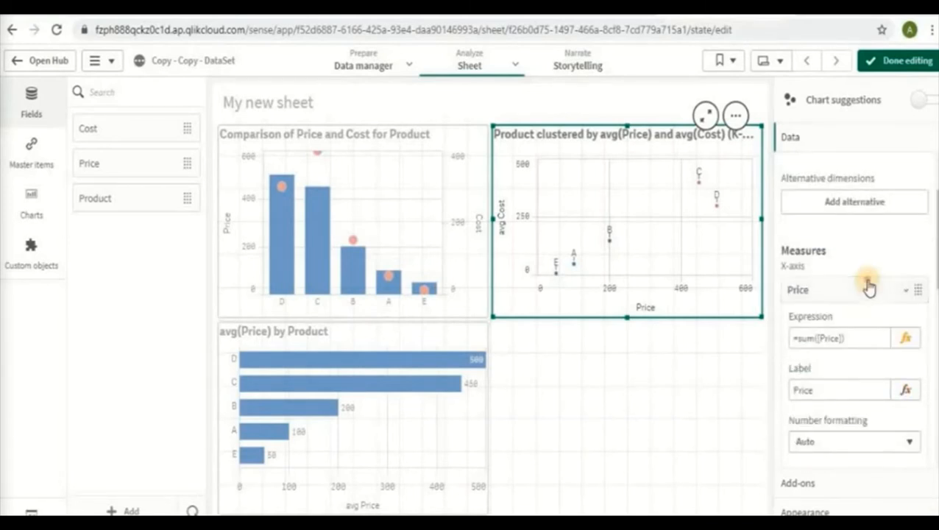
{"action": "left_click", "coordinate": [868, 289]}
Change the scatter plot's Y-axis measure to the expression =sum([Cost]) with the label Cost
{"action": "left_click", "coordinate": [863, 343]}
{"action": "left_click", "coordinate": [807, 393]}
{"action": "double_click", "coordinate": [805, 393]}
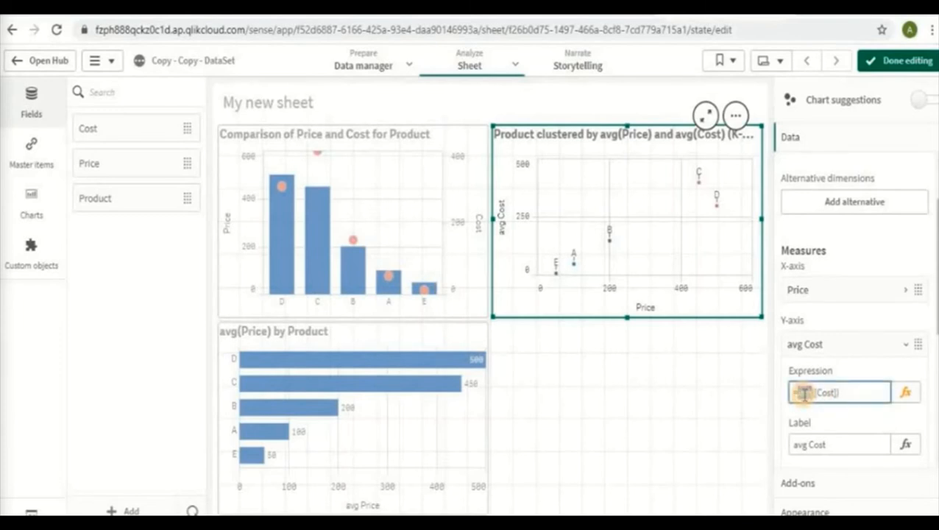
{"action": "type", "text": "sum"}
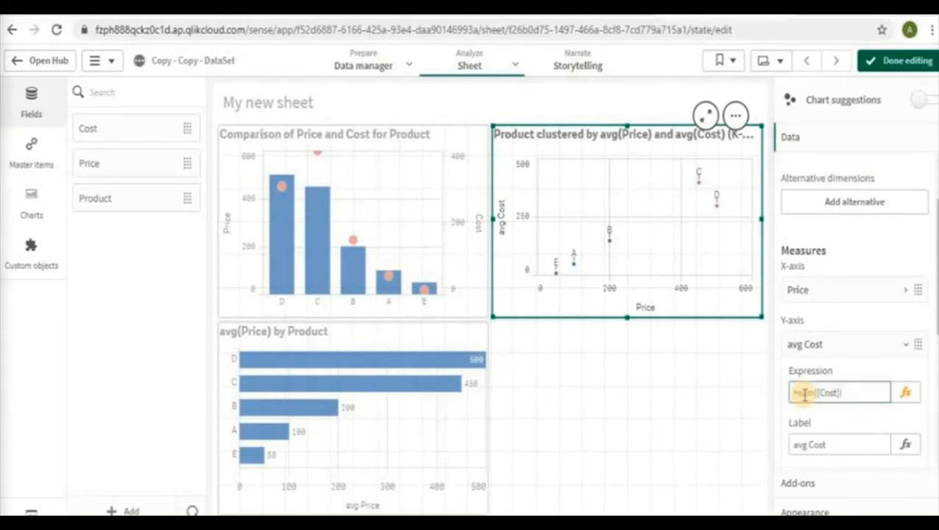
{"action": "left_click", "coordinate": [823, 344]}
{"action": "left_click", "coordinate": [823, 343]}
{"action": "left_click", "coordinate": [806, 445]}
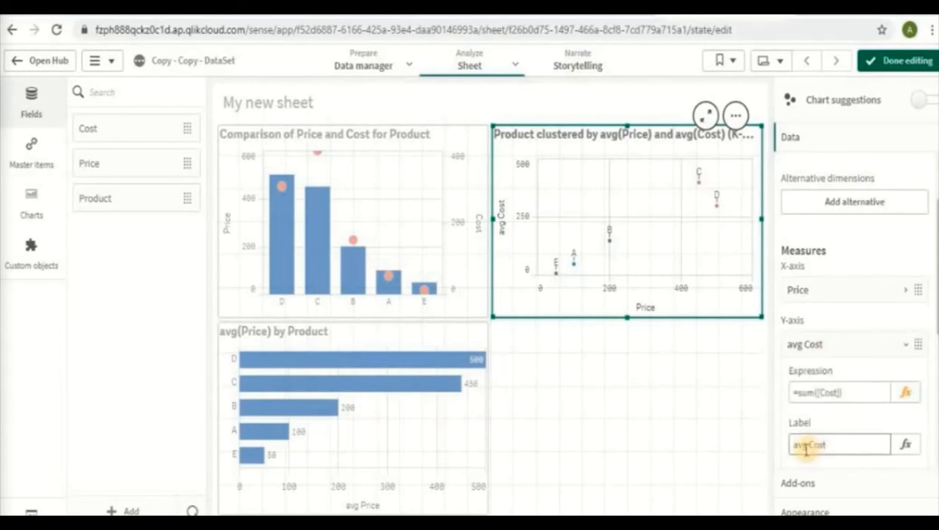
{"action": "left_click_drag", "start_coordinate": [809, 446], "coordinate": [783, 454]}
{"action": "key", "text": "BackSpace"}
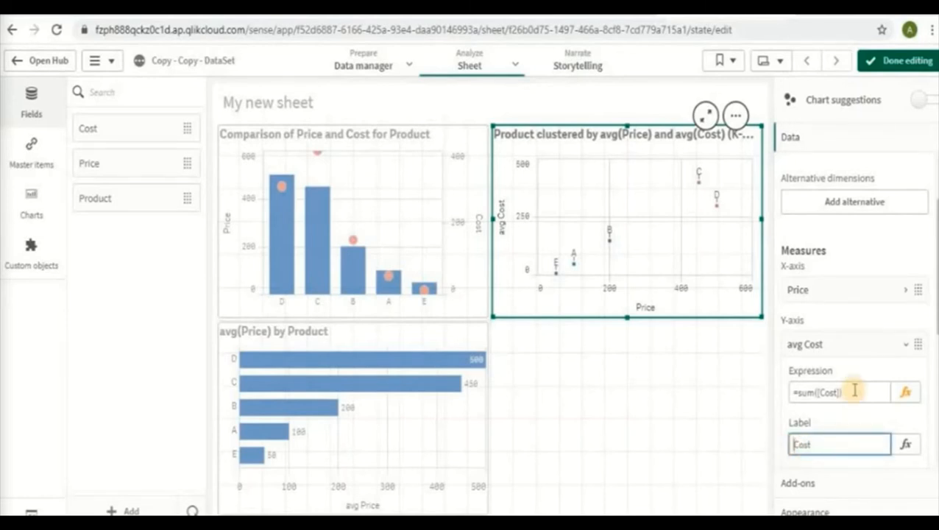
{"action": "key", "text": "Return"}
{"action": "scroll", "coordinate": [857, 368], "scroll_direction": "down", "scroll_amount": 2}
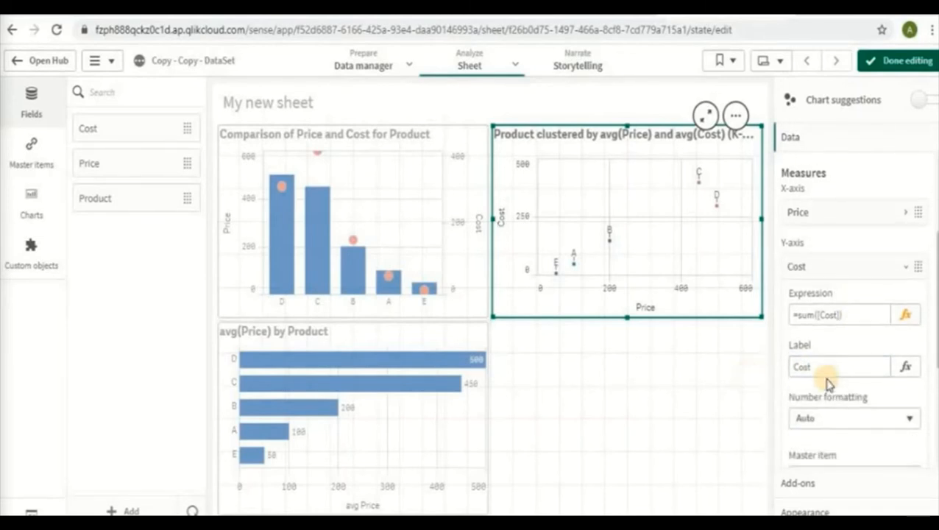
{"action": "left_click", "coordinate": [861, 271]}
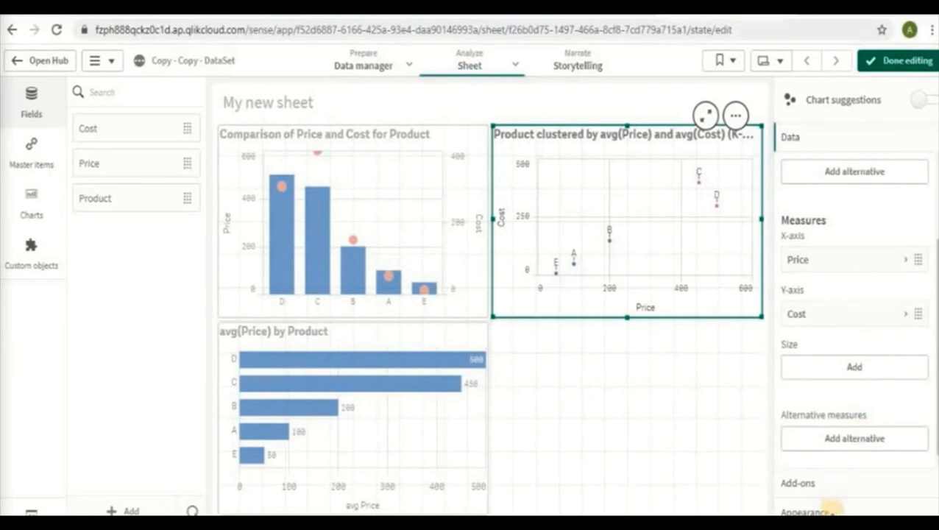
Open the scatter plot's title as an expression and enclose its text in single quotes after an equals sign
{"action": "left_click", "coordinate": [829, 509]}
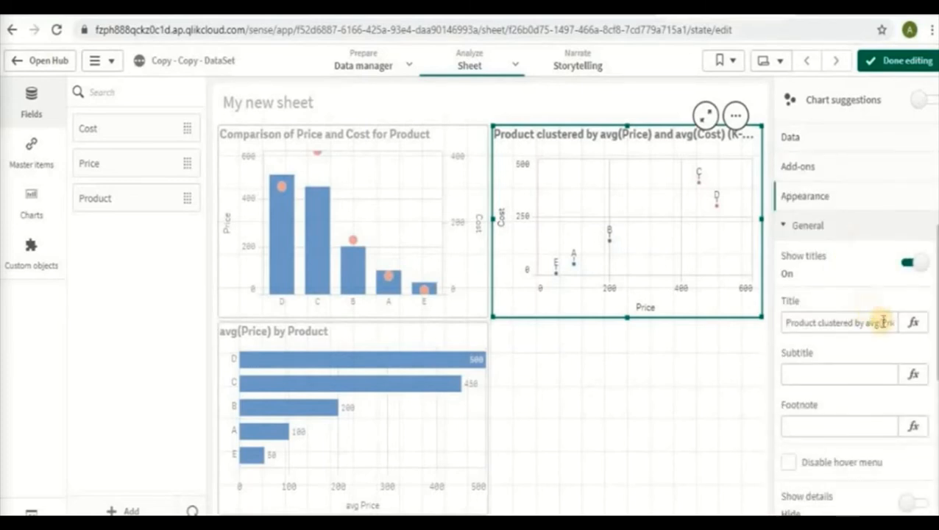
{"action": "left_click", "coordinate": [920, 323]}
{"action": "key", "text": "BackSpace"}
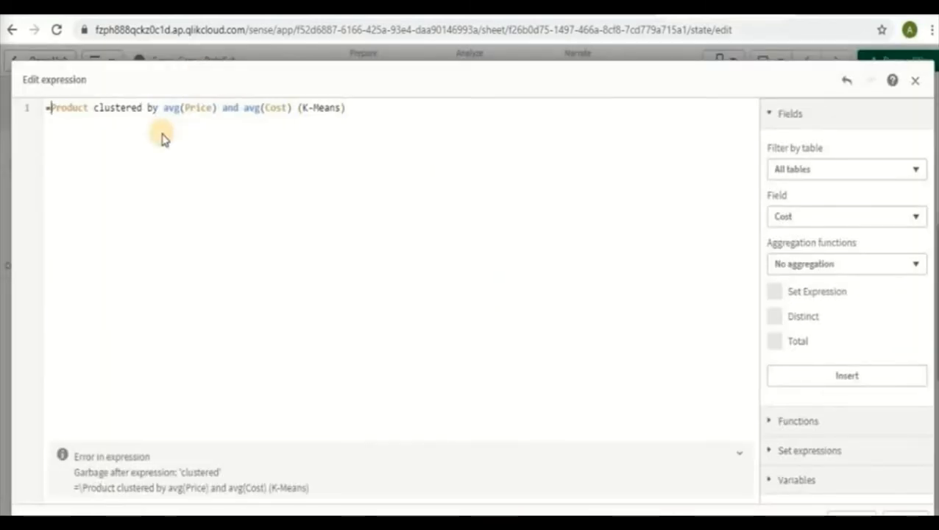
{"action": "type", "text": "'"}
{"action": "left_click", "coordinate": [364, 112]}
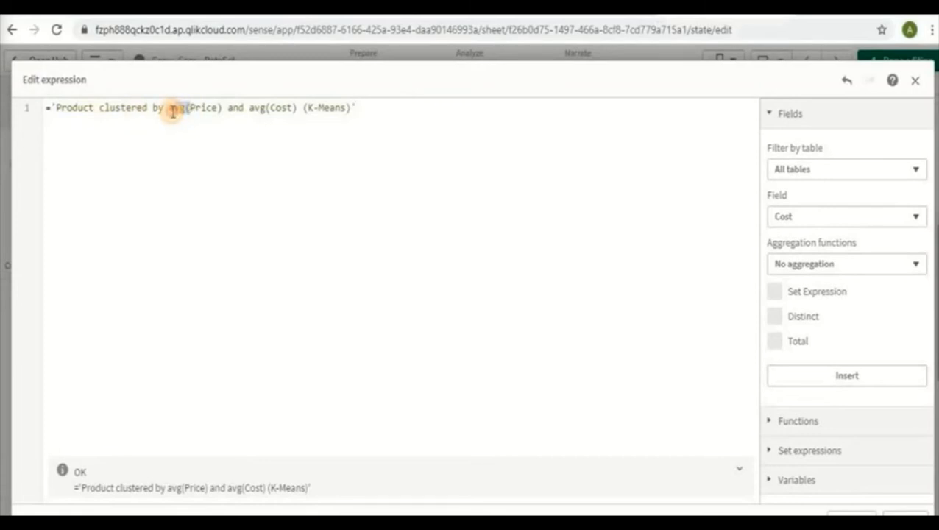
Remove the avg() wrappers from Price and Cost in the scatter plot's title and apply ='Product clustered by Price and Cost (K-Means)'
{"action": "key", "text": "BackSpace"}
{"action": "left_click", "coordinate": [198, 107]}
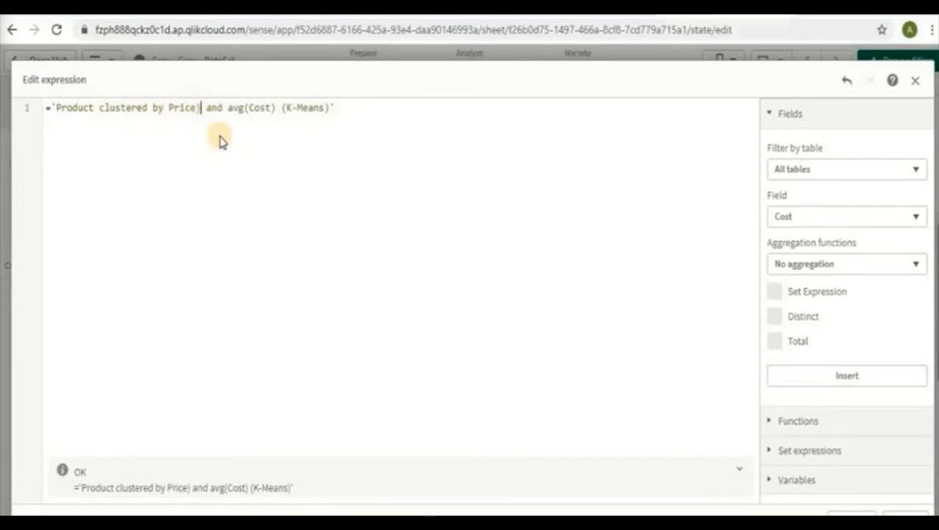
{"action": "key", "text": "BackSpace"}
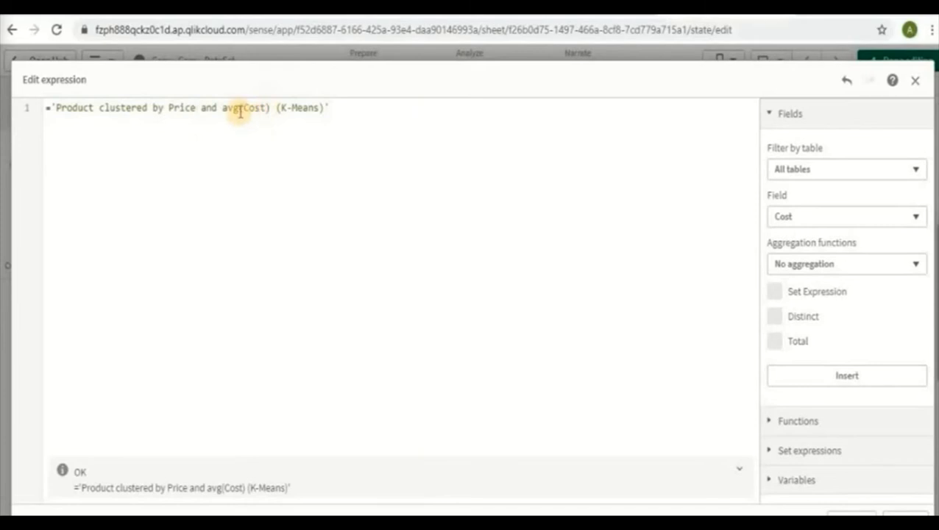
{"action": "left_click", "coordinate": [246, 108]}
{"action": "key", "text": "BackSpace"}
{"action": "key", "text": "BackSpace"}
{"action": "key", "text": "BackSpace"}
{"action": "key", "text": "BackSpace"}
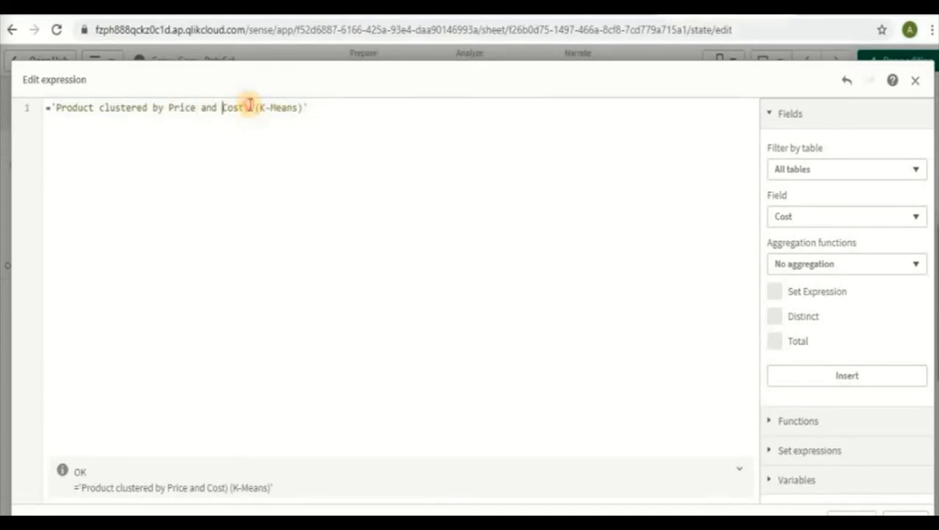
{"action": "left_click", "coordinate": [249, 108]}
{"action": "key", "text": "BackSpace"}
{"action": "left_click", "coordinate": [355, 138]}
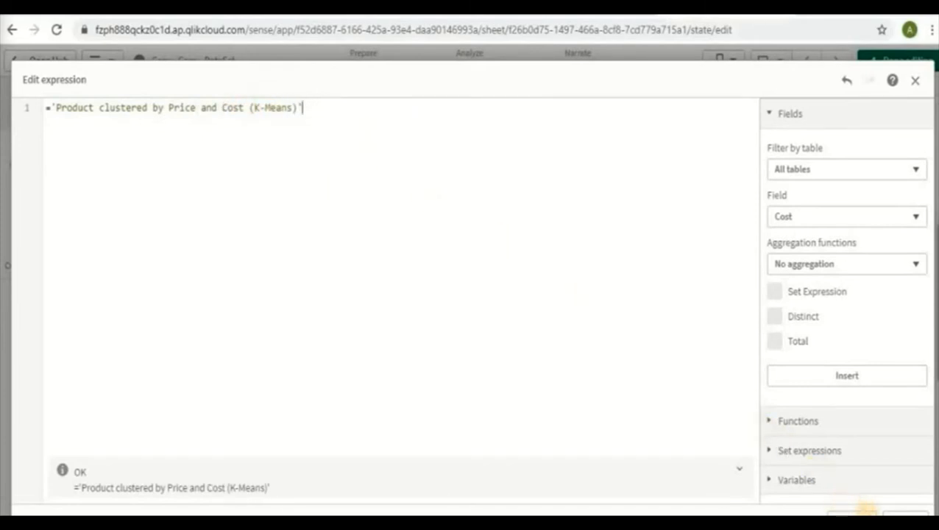
{"action": "left_click", "coordinate": [904, 515]}
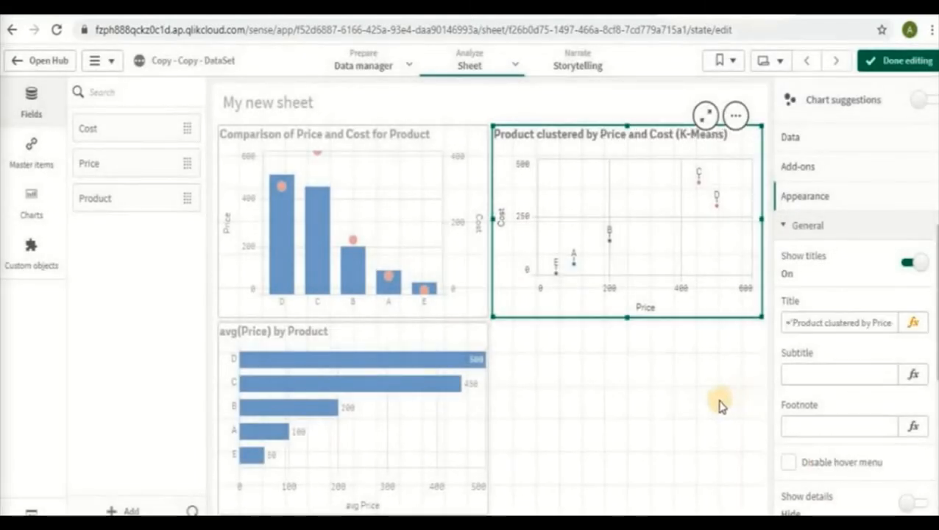
{"action": "left_click", "coordinate": [703, 435]}
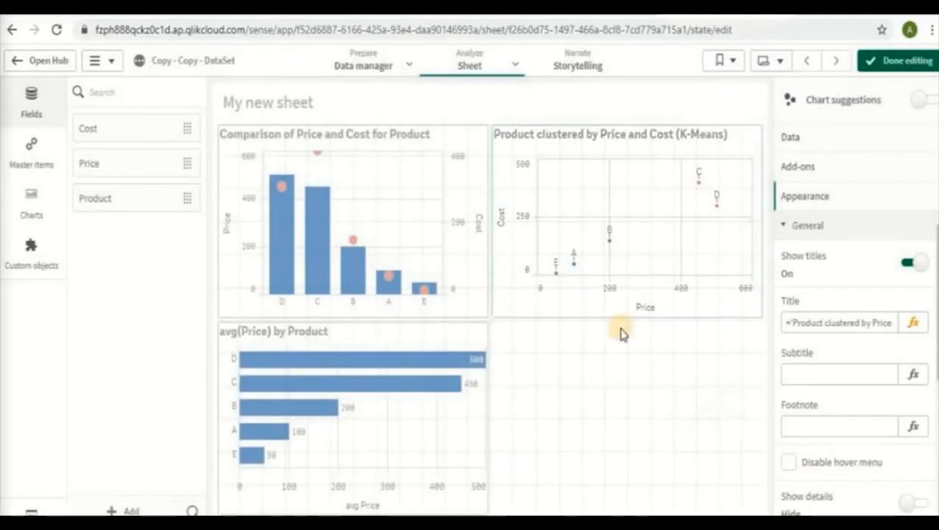
{"action": "left_click", "coordinate": [456, 422]}
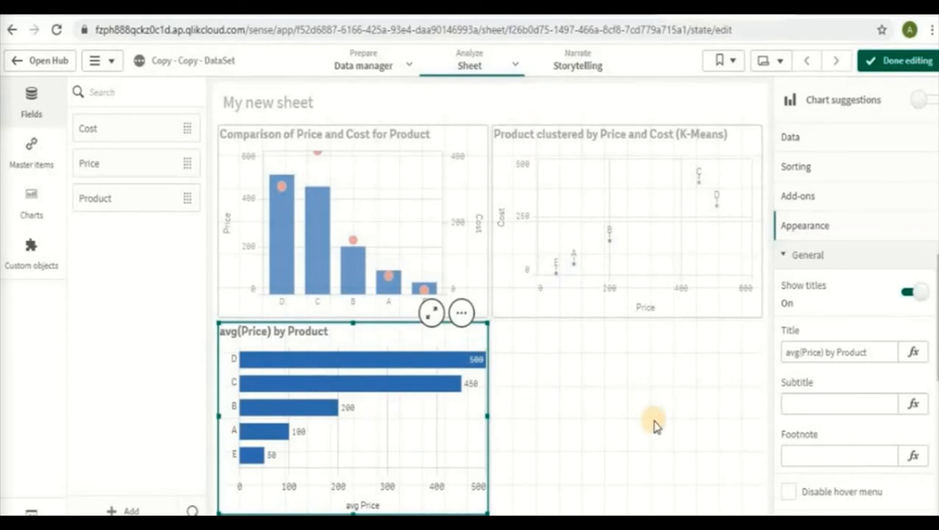
{"action": "left_click", "coordinate": [593, 433]}
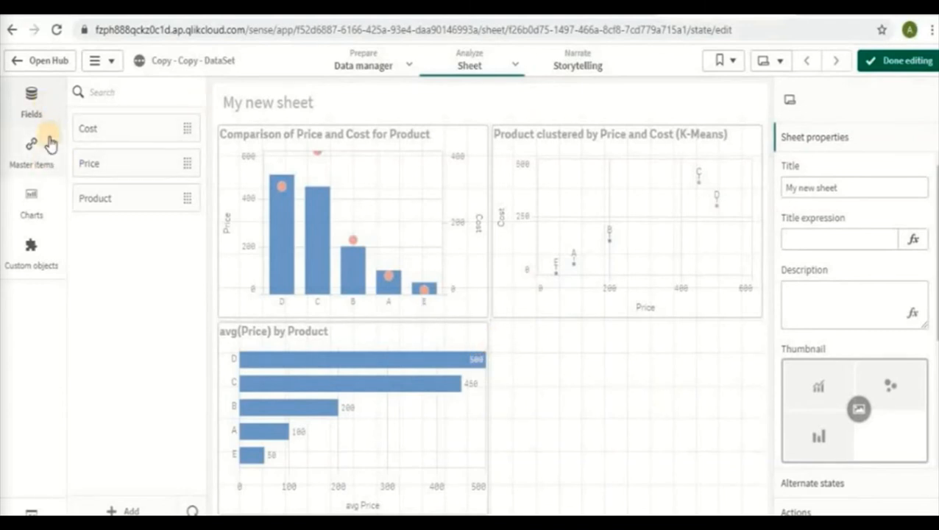
Add a bar chart to the empty cell beside the avg(Price) by Product chart, with Product as its dimension
{"action": "left_click", "coordinate": [47, 206]}
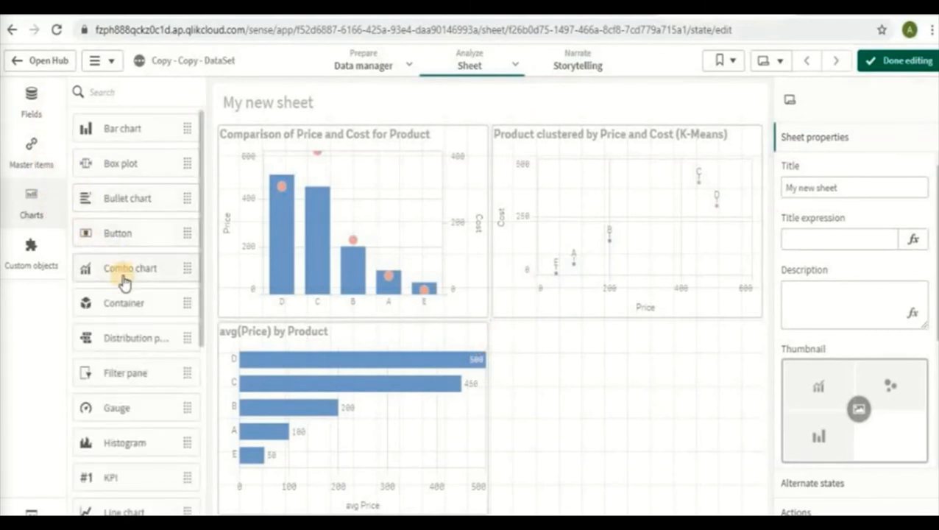
{"action": "scroll", "coordinate": [156, 368], "scroll_direction": "down", "scroll_amount": 1}
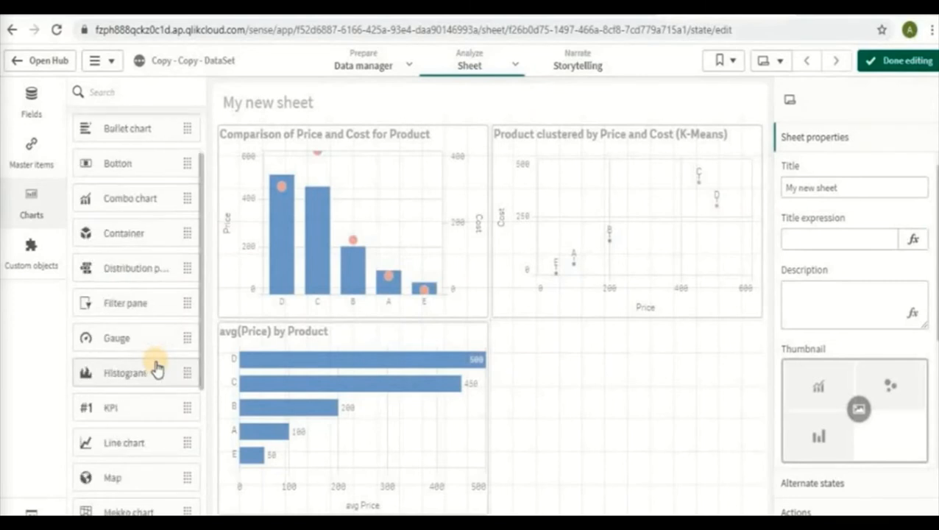
{"action": "scroll", "coordinate": [156, 371], "scroll_direction": "down", "scroll_amount": 1}
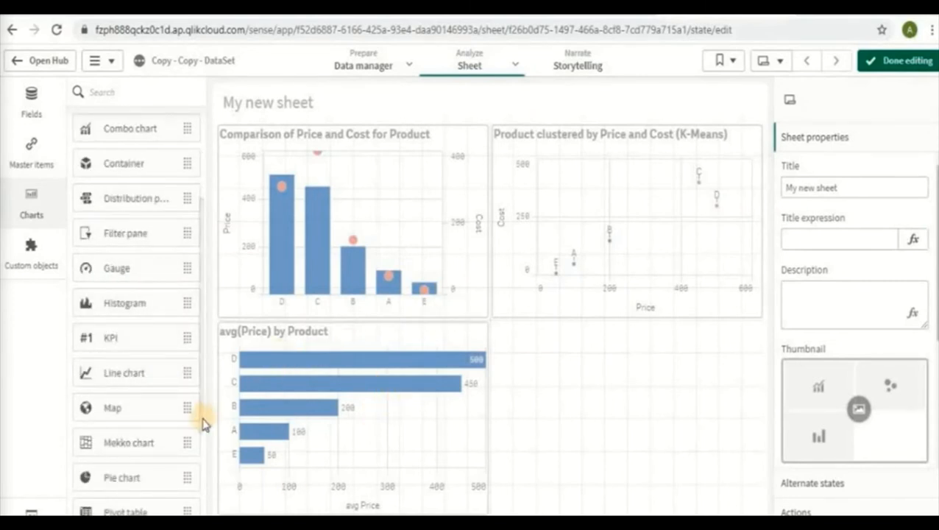
{"action": "scroll", "coordinate": [134, 128], "scroll_direction": "up", "scroll_amount": 2}
{"action": "left_click_drag", "start_coordinate": [134, 128], "coordinate": [608, 394]}
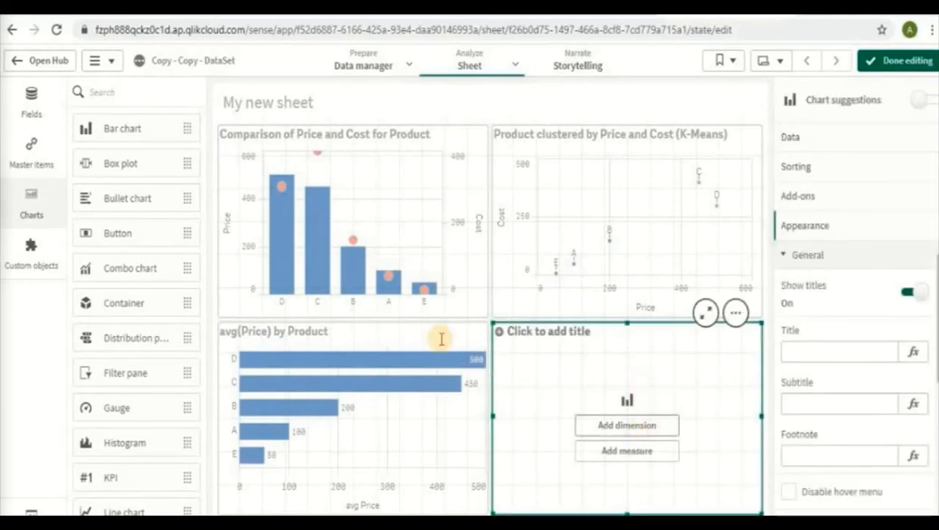
{"action": "left_click", "coordinate": [652, 431]}
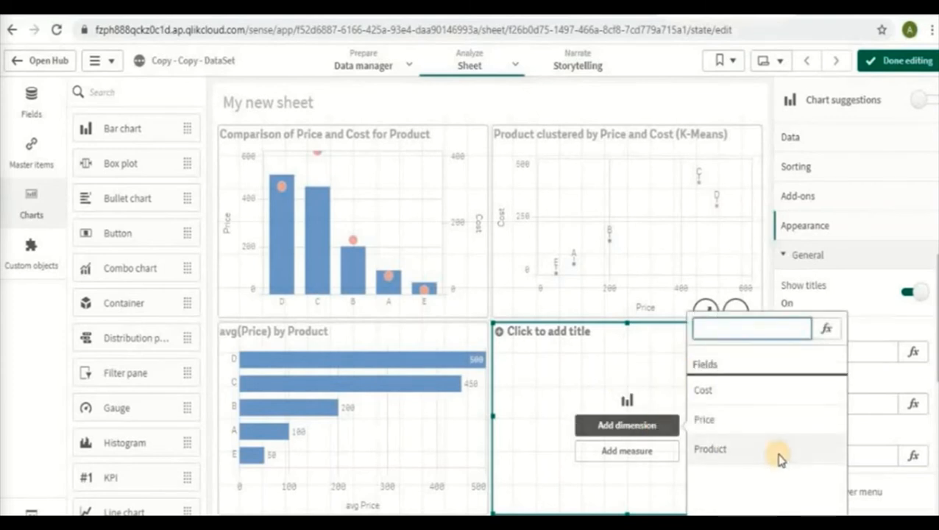
{"action": "left_click", "coordinate": [780, 456]}
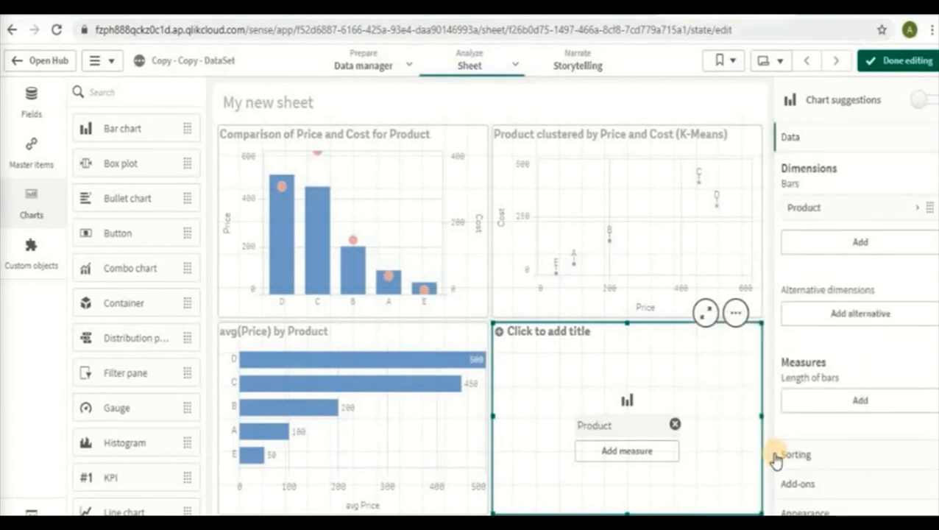
Add Sum(Price) as the new bar chart's measure and title the chart Price by Product
{"action": "left_click", "coordinate": [630, 452]}
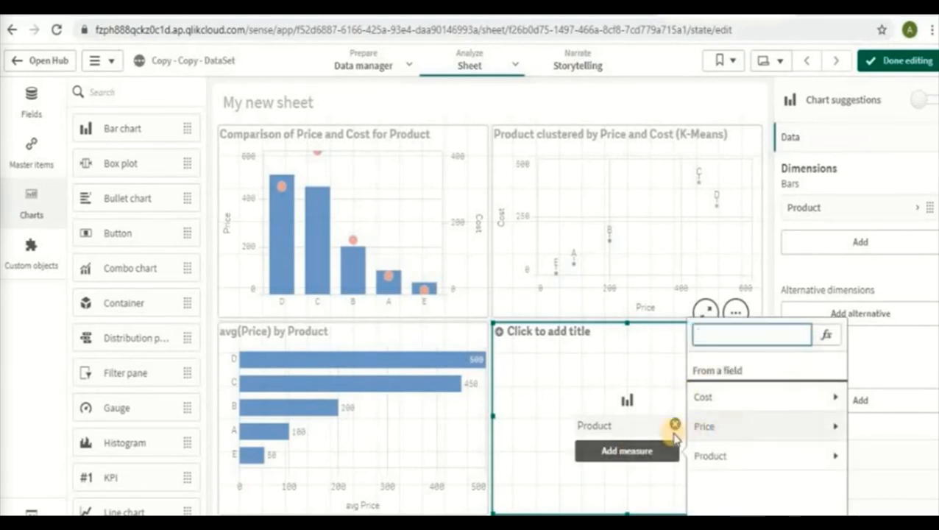
{"action": "left_click", "coordinate": [836, 432]}
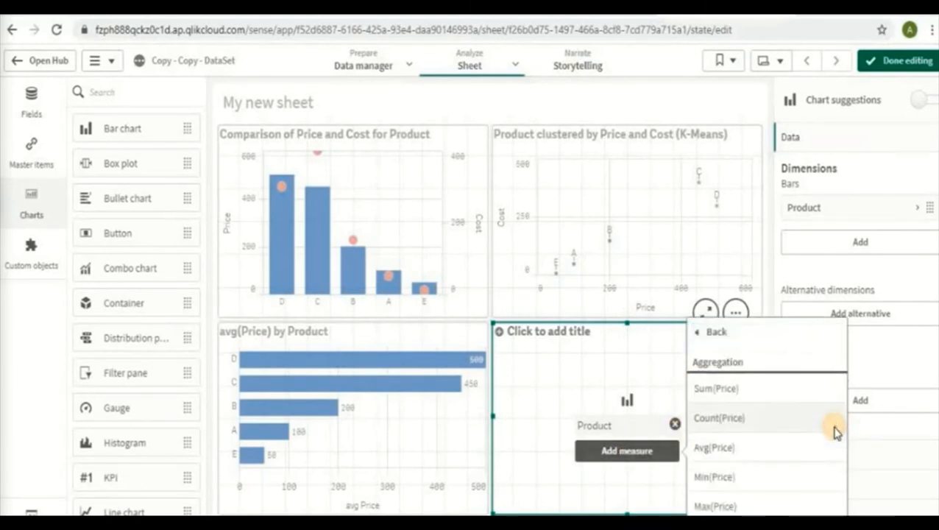
{"action": "left_click", "coordinate": [712, 396]}
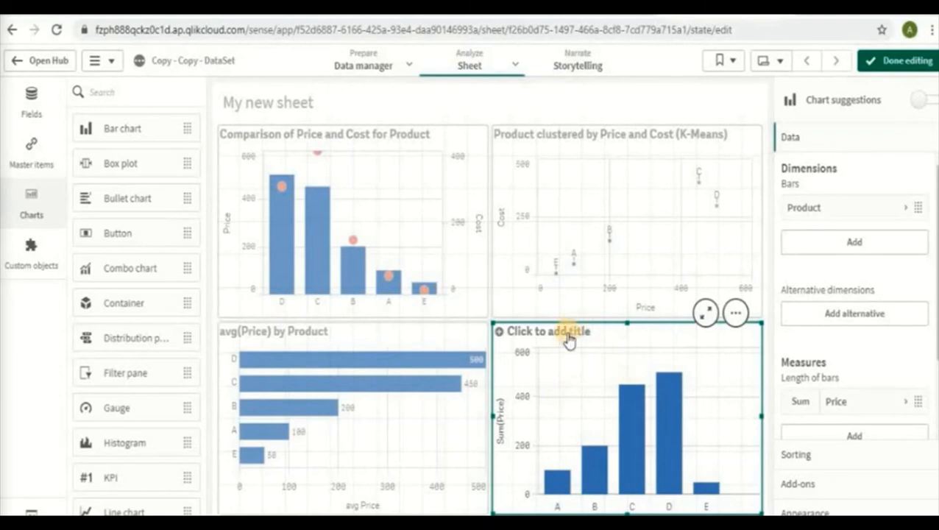
{"action": "left_click", "coordinate": [527, 333]}
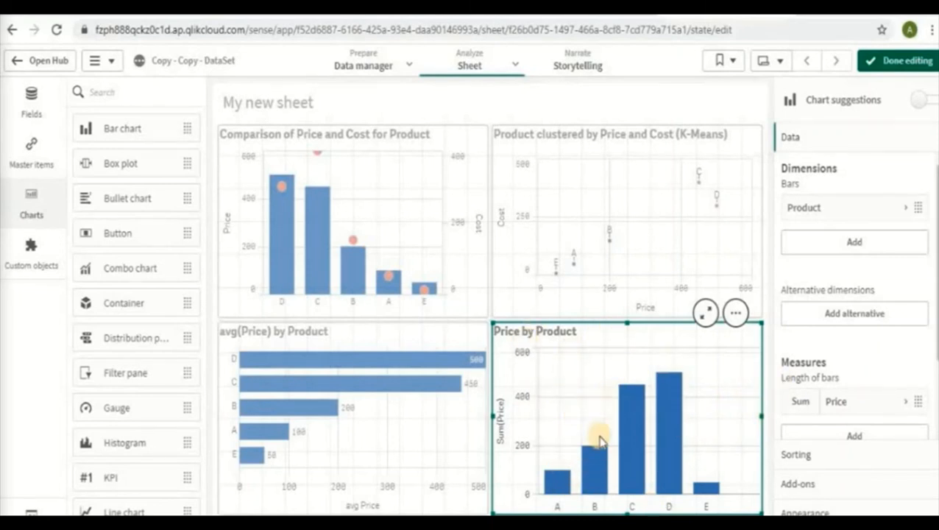
Set the Price by Product bar chart's presentation to horizontal bars
{"action": "scroll", "coordinate": [833, 390], "scroll_direction": "down", "scroll_amount": 3}
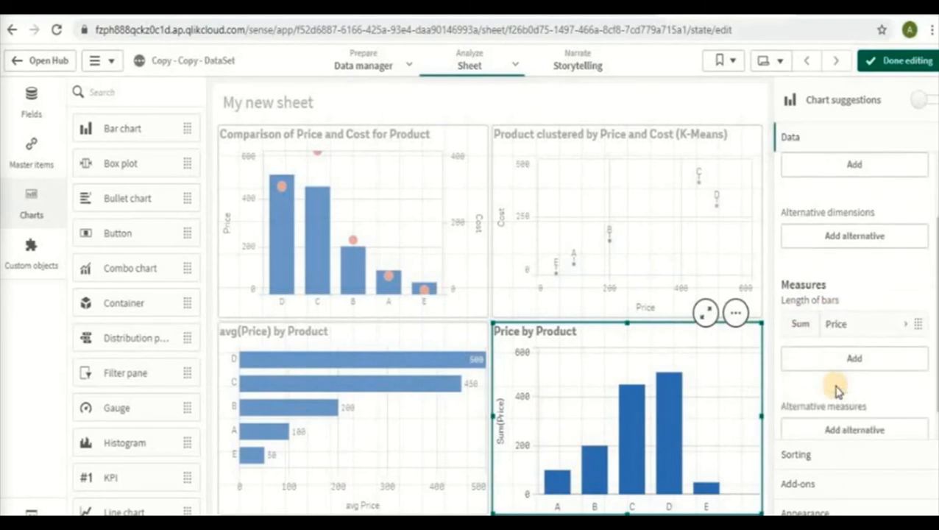
{"action": "left_click", "coordinate": [827, 510]}
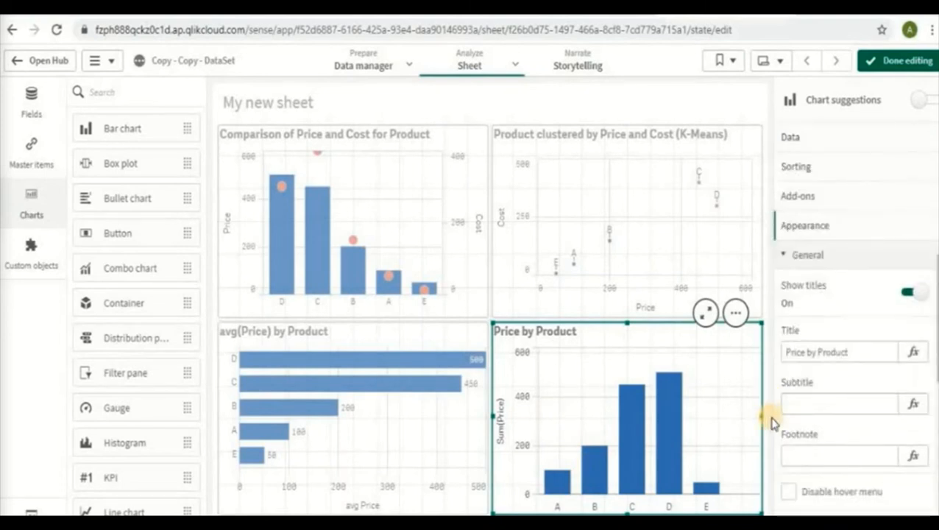
{"action": "scroll", "coordinate": [855, 294], "scroll_direction": "down", "scroll_amount": 2}
{"action": "scroll", "coordinate": [853, 300], "scroll_direction": "down", "scroll_amount": 6}
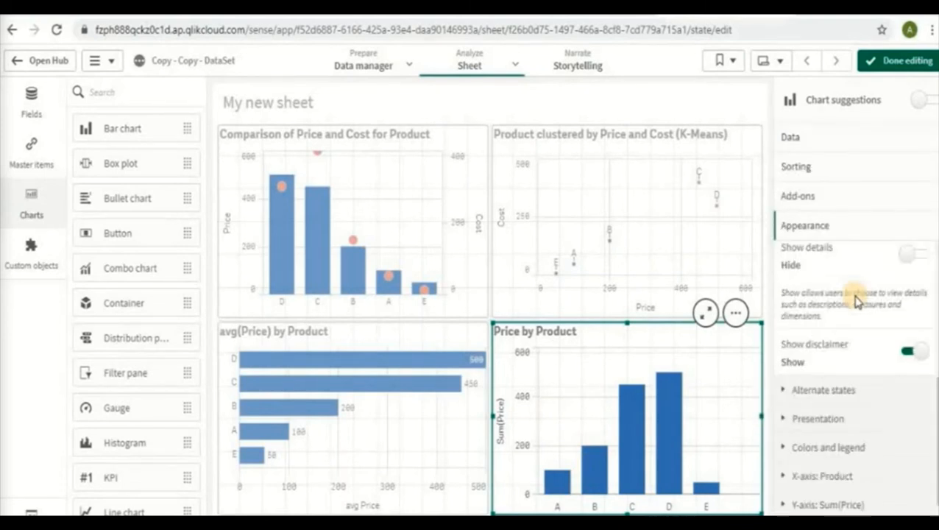
{"action": "left_click", "coordinate": [816, 398]}
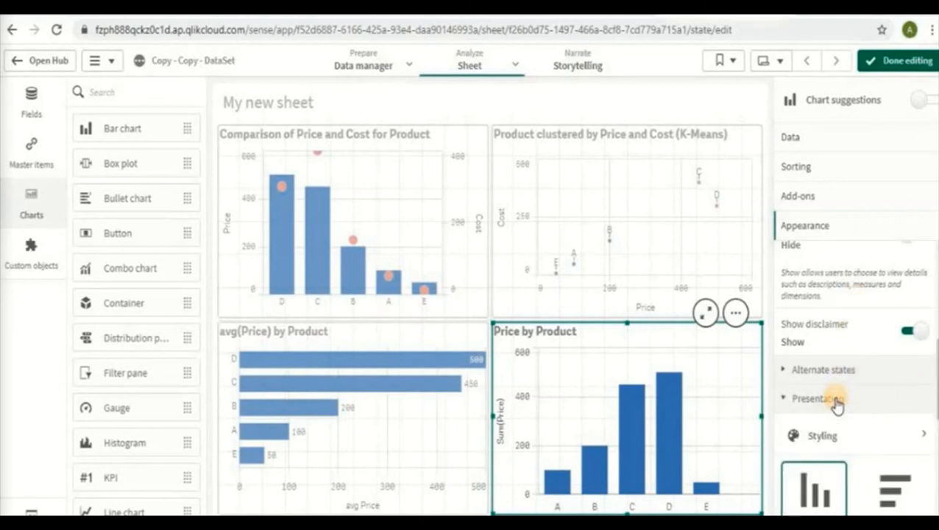
{"action": "scroll", "coordinate": [836, 405], "scroll_direction": "down", "scroll_amount": 2}
{"action": "left_click", "coordinate": [904, 348]}
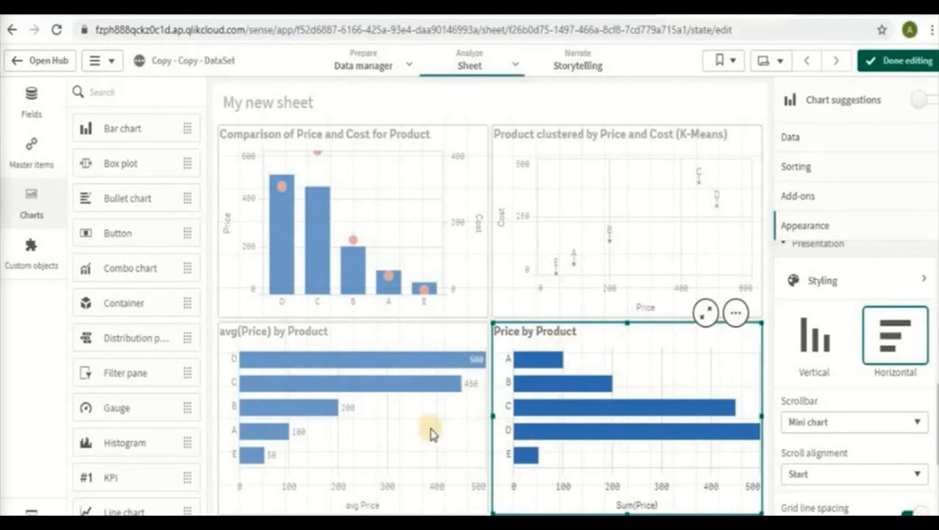
Select the avg(Price) by Product bar chart
{"action": "left_click", "coordinate": [388, 406]}
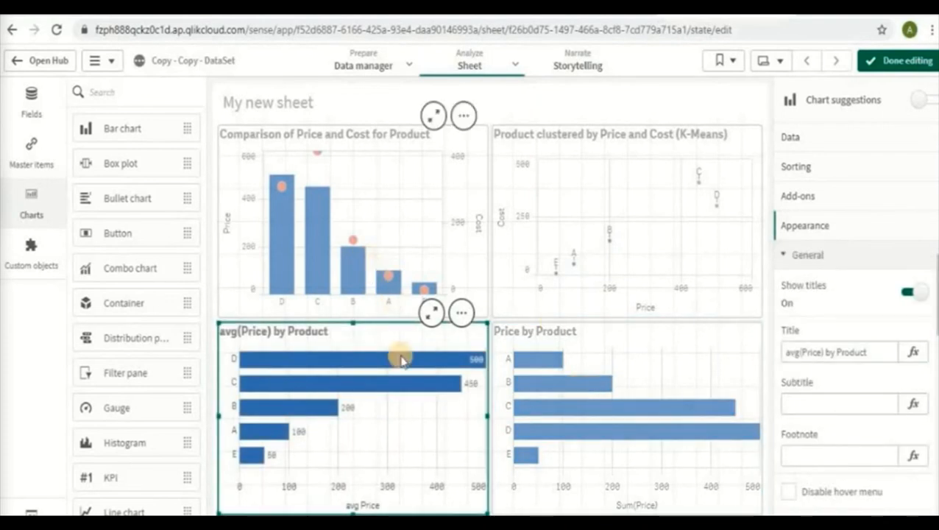